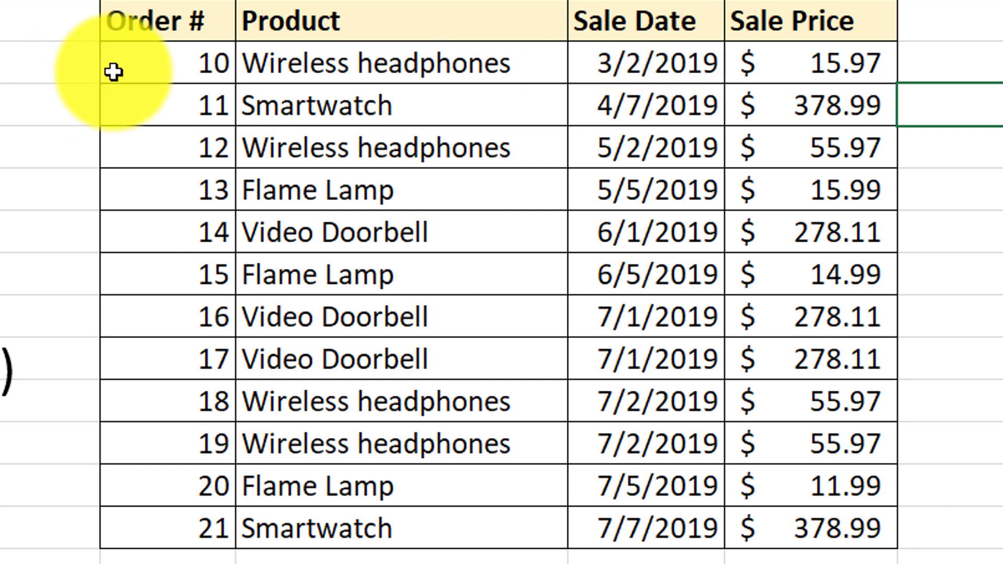
{"action": "left_click_drag", "start_coordinate": [197, 64], "coordinate": [203, 528]}
{"action": "left_click_drag", "start_coordinate": [397, 63], "coordinate": [402, 528]}
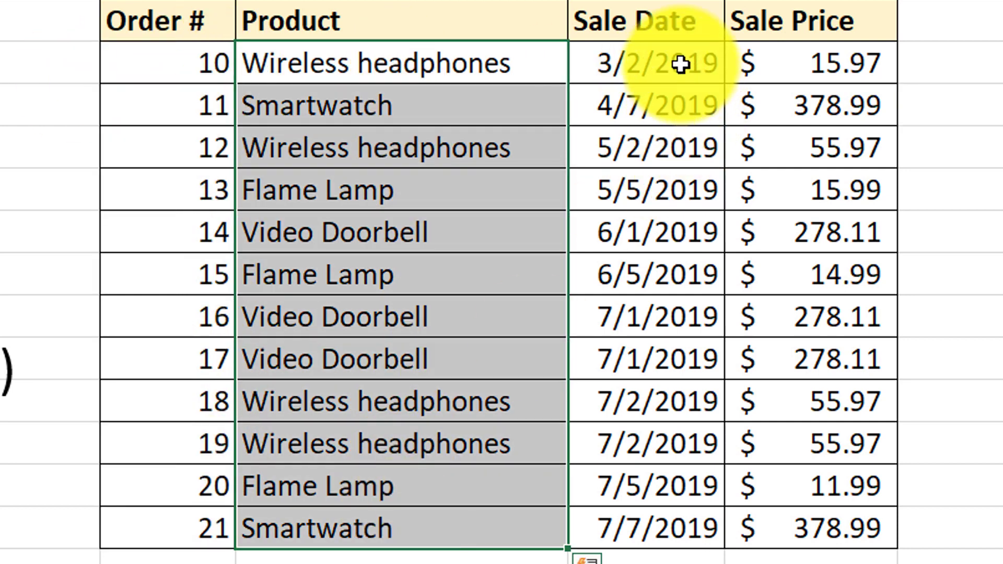
{"action": "left_click_drag", "start_coordinate": [653, 105], "coordinate": [653, 527]}
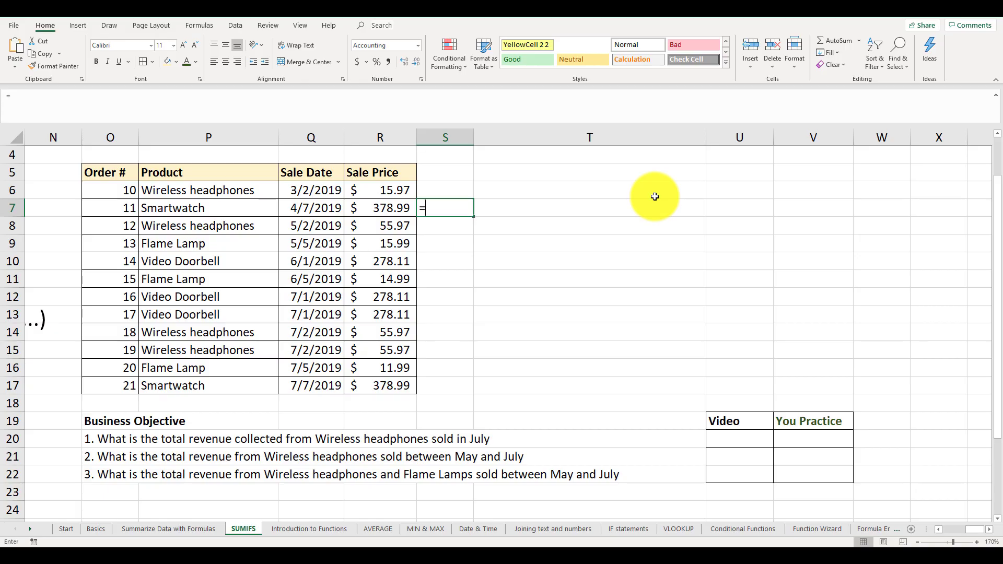
Enter a SUMIFS formula in S7 with sale prices R6:R17 as the sum range and products P6:P17 as the first criteria range
{"action": "type", "text": "SUMIFS(("}
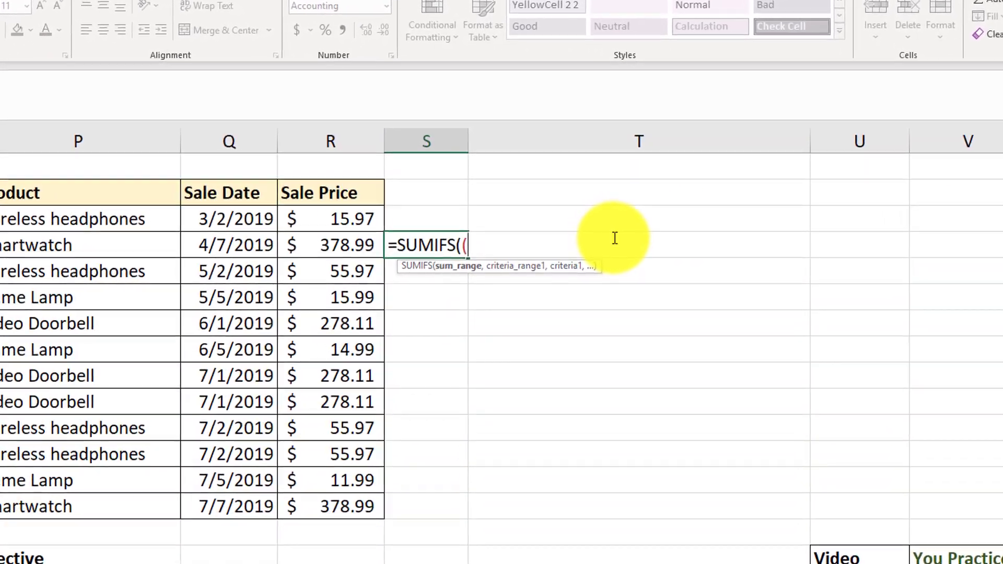
{"action": "key", "text": "BackSpace"}
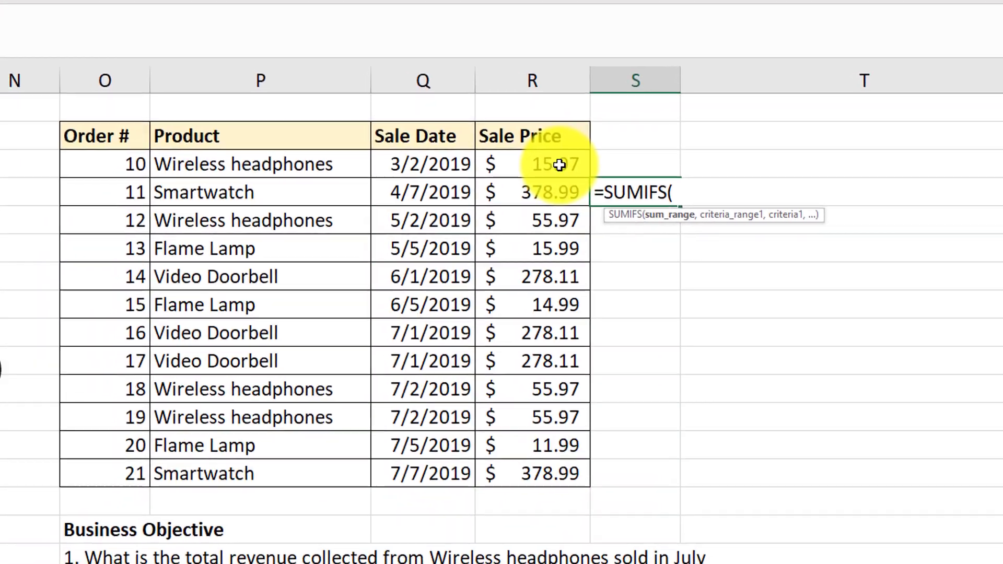
{"action": "left_click_drag", "start_coordinate": [559, 165], "coordinate": [580, 478]}
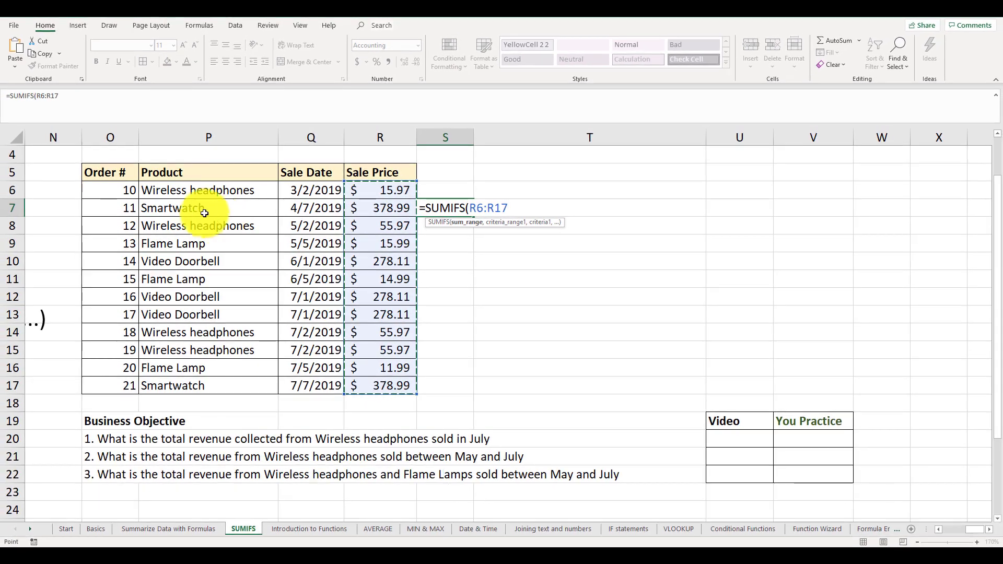
{"action": "type", "text": ","}
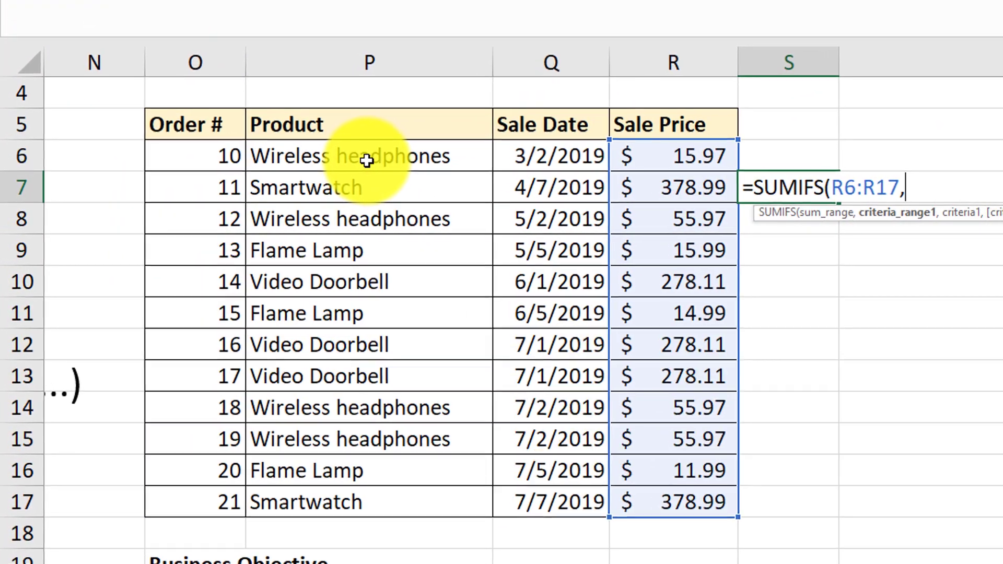
{"action": "left_click_drag", "start_coordinate": [367, 160], "coordinate": [380, 502]}
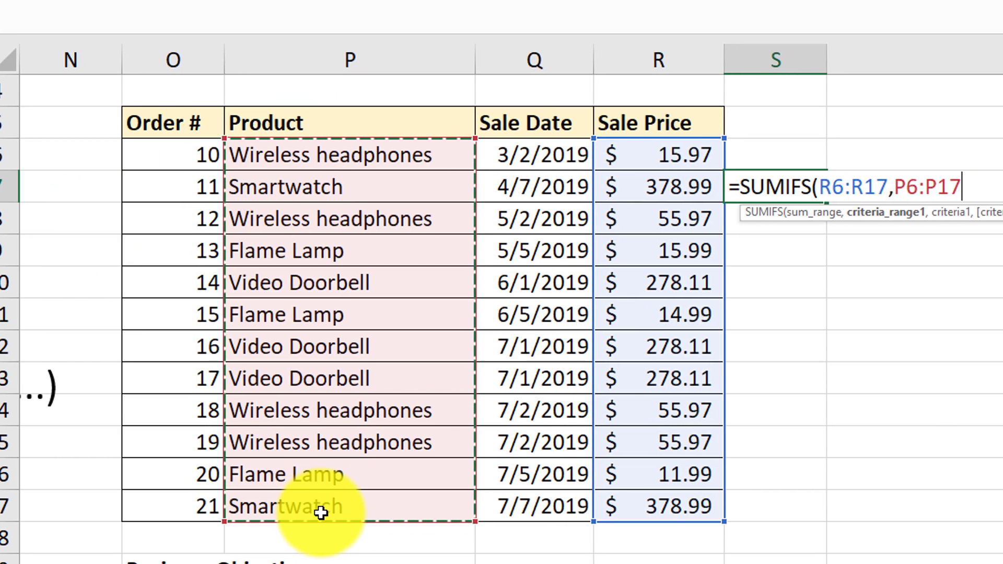
{"action": "type", "text": ","}
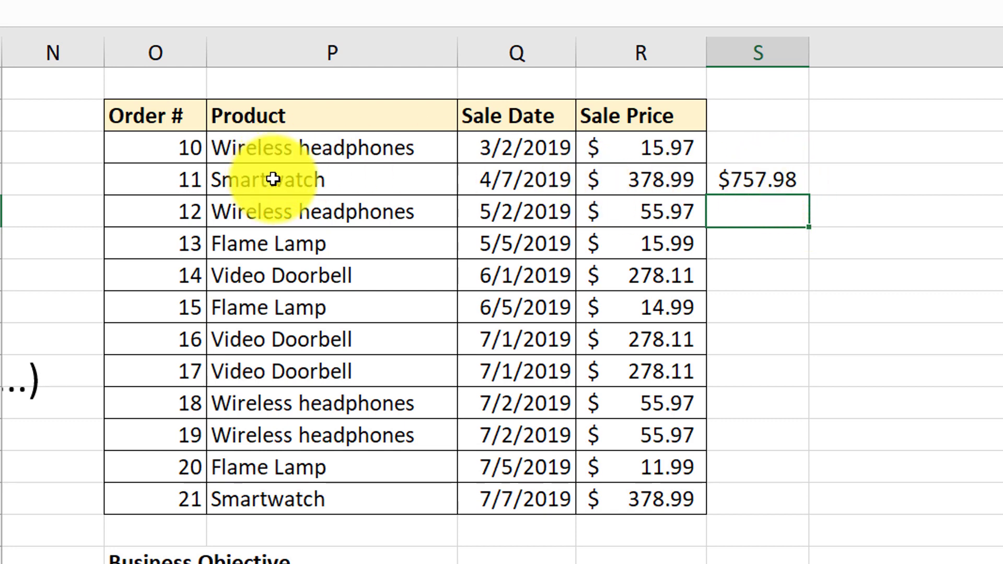
Cross-check the Smartwatch revenue by adding the sale prices of orders 11 and 21 in S9 with =R7+R17
{"action": "left_click_drag", "start_coordinate": [272, 179], "coordinate": [621, 186]}
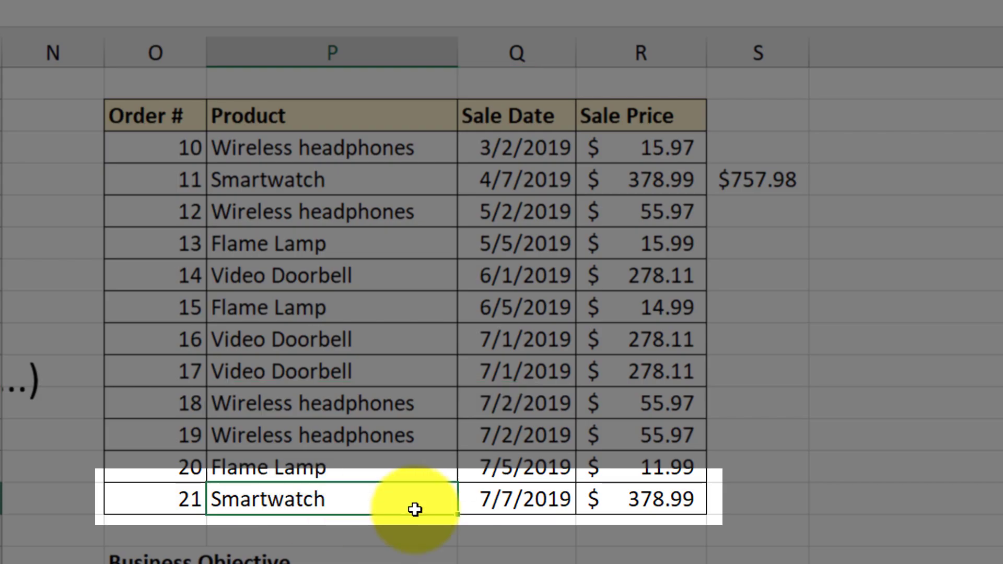
{"action": "left_click_drag", "start_coordinate": [491, 500], "coordinate": [620, 501]}
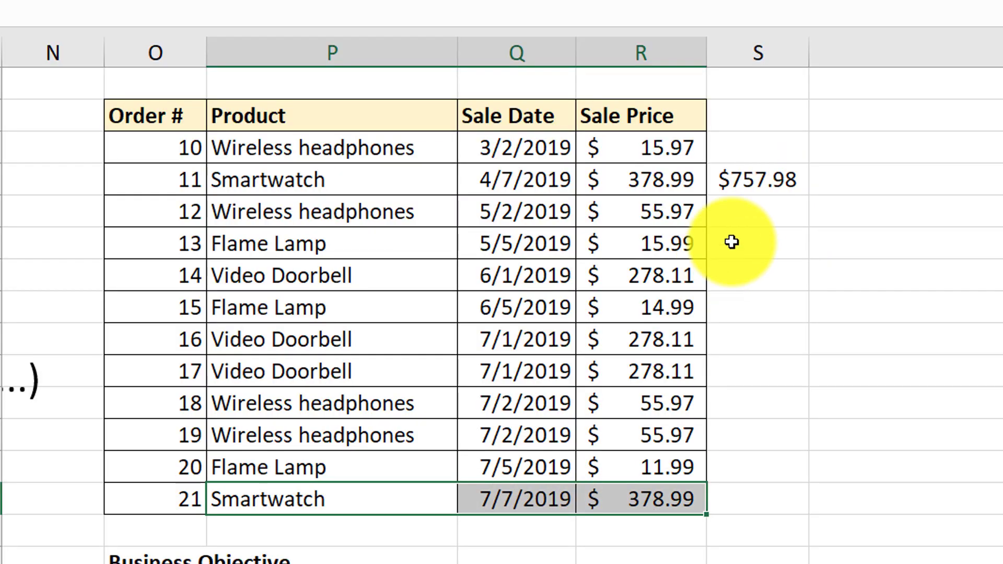
{"action": "left_click", "coordinate": [734, 242]}
{"action": "type", "text": "="}
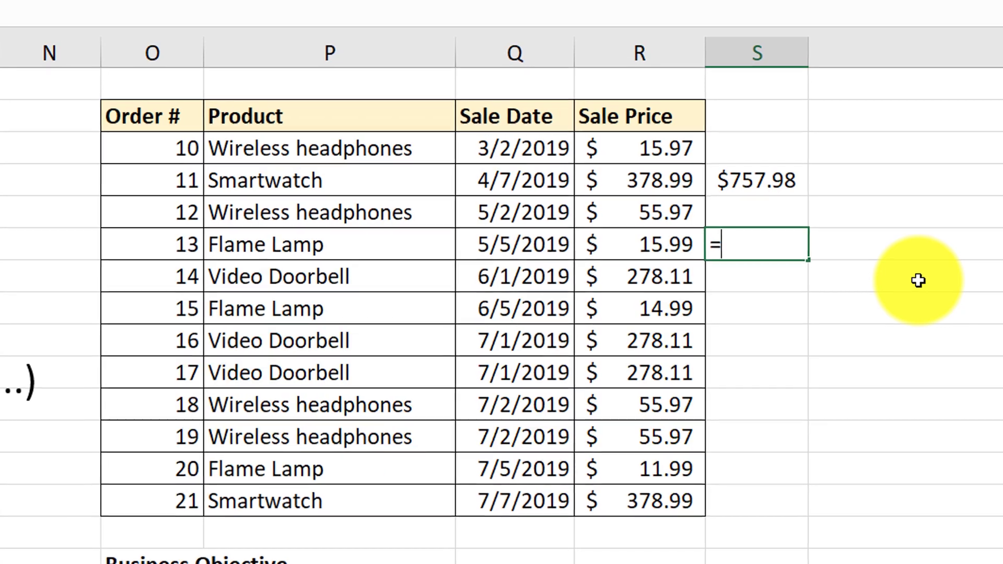
{"action": "left_click", "coordinate": [665, 198]}
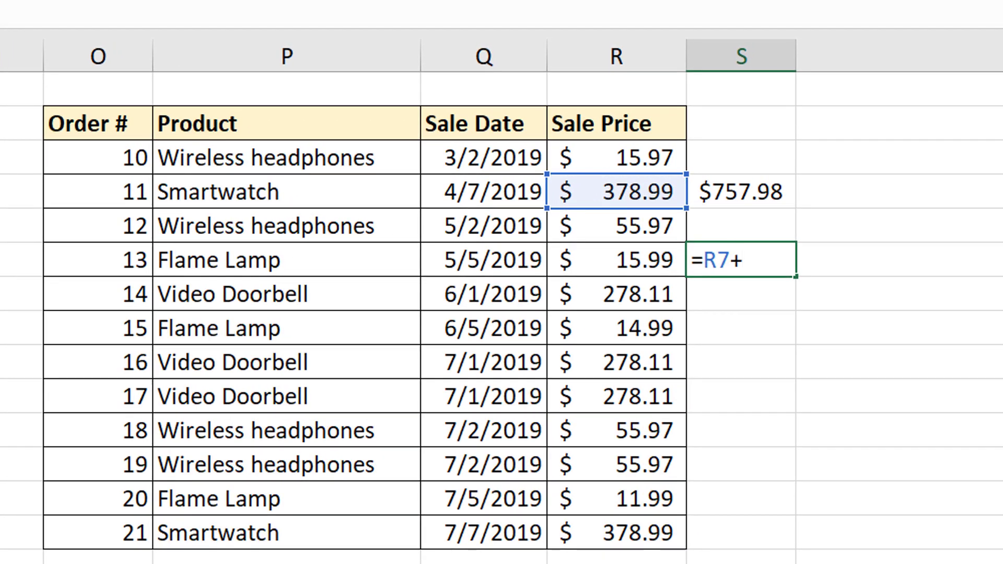
{"action": "left_click", "coordinate": [673, 542]}
{"action": "key", "text": "Return"}
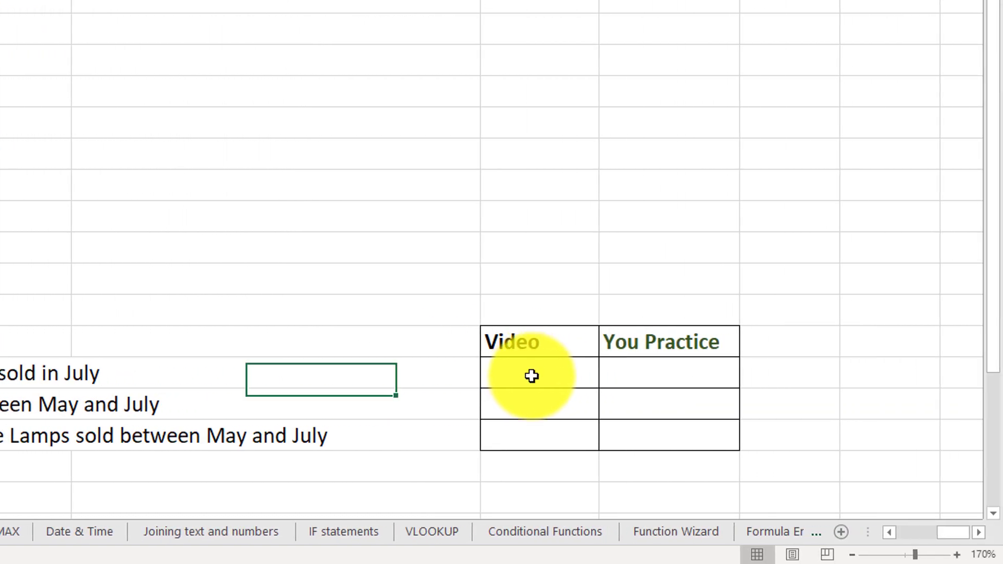
{"action": "left_click_drag", "start_coordinate": [532, 376], "coordinate": [528, 443]}
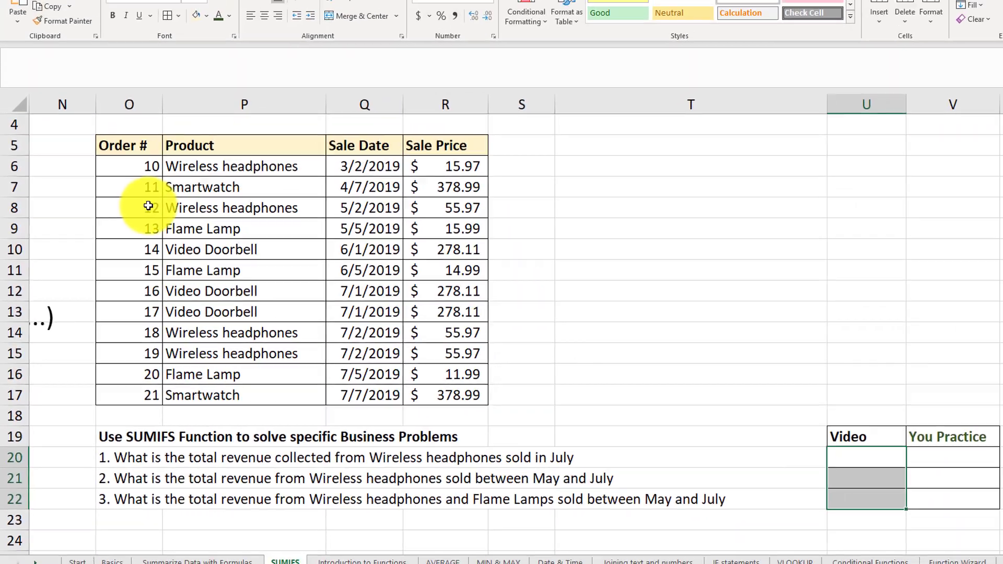
{"action": "left_click", "coordinate": [156, 334]}
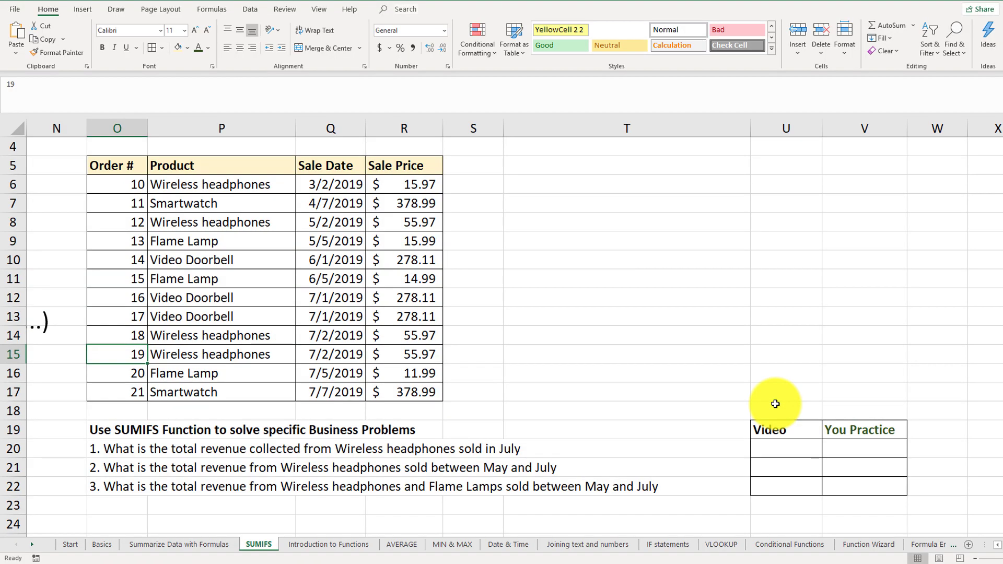
Enter =SUMIFS(R6:R17,P6:P17,"Wireless Headphones") in U20 as the Video answer to the first business question
{"action": "left_click", "coordinate": [776, 454]}
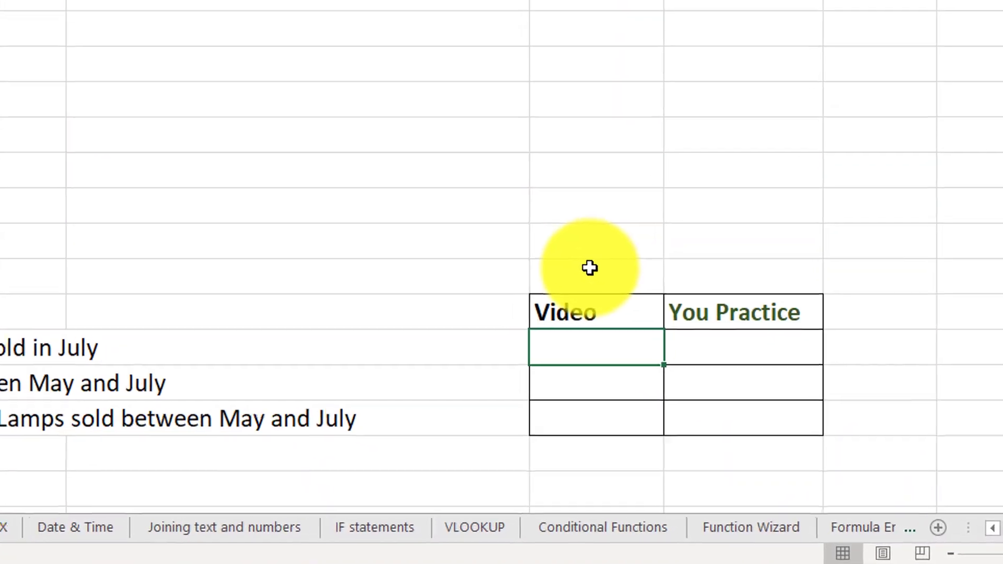
{"action": "type", "text": "=SUMIF"}
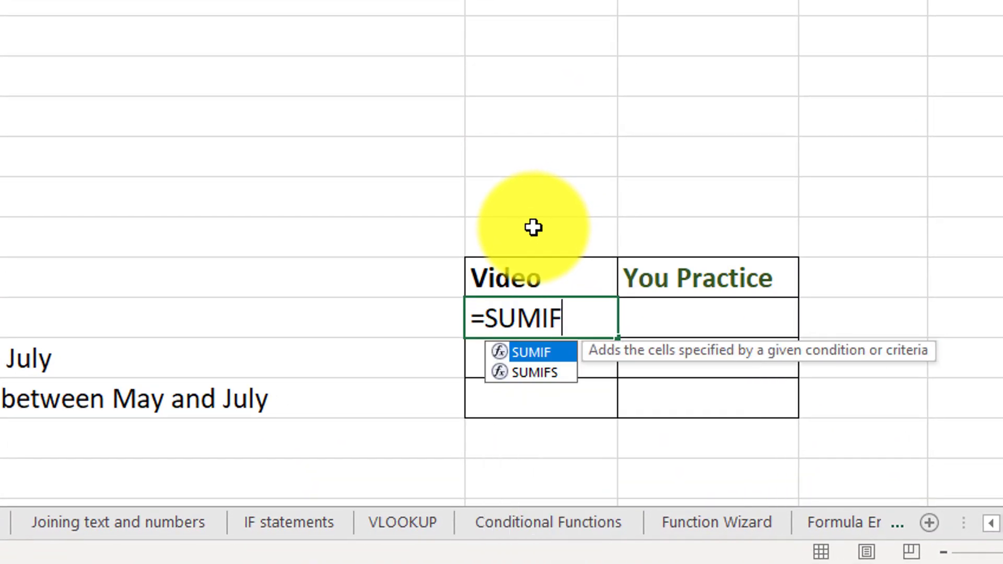
{"action": "type", "text": "S("}
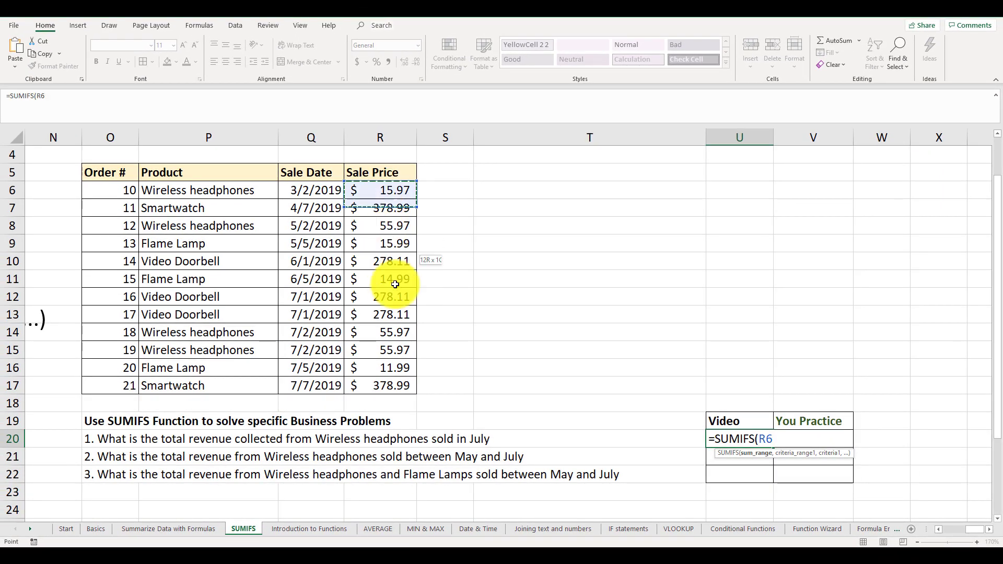
{"action": "left_click_drag", "start_coordinate": [394, 284], "coordinate": [392, 386]}
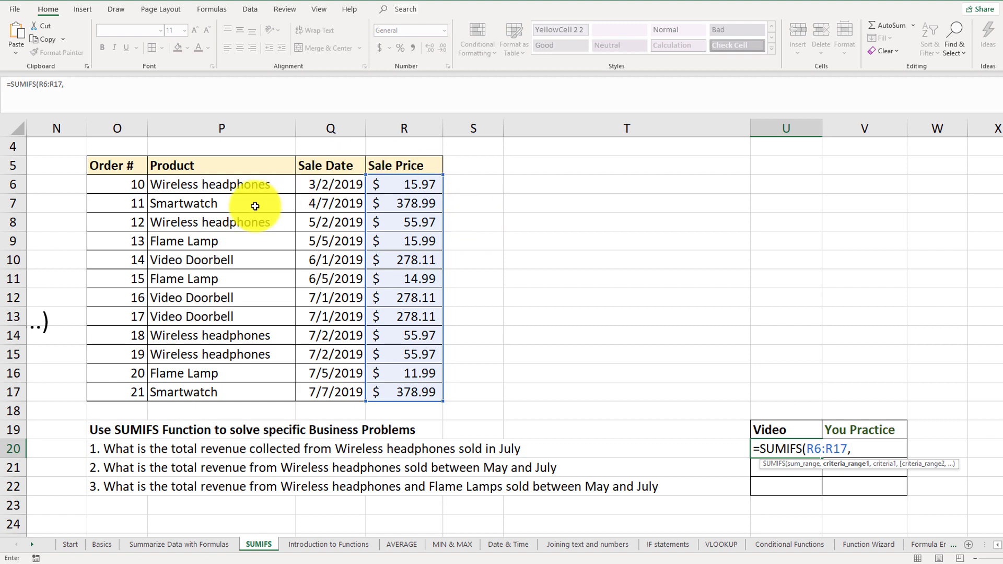
{"action": "left_click_drag", "start_coordinate": [239, 185], "coordinate": [242, 374]}
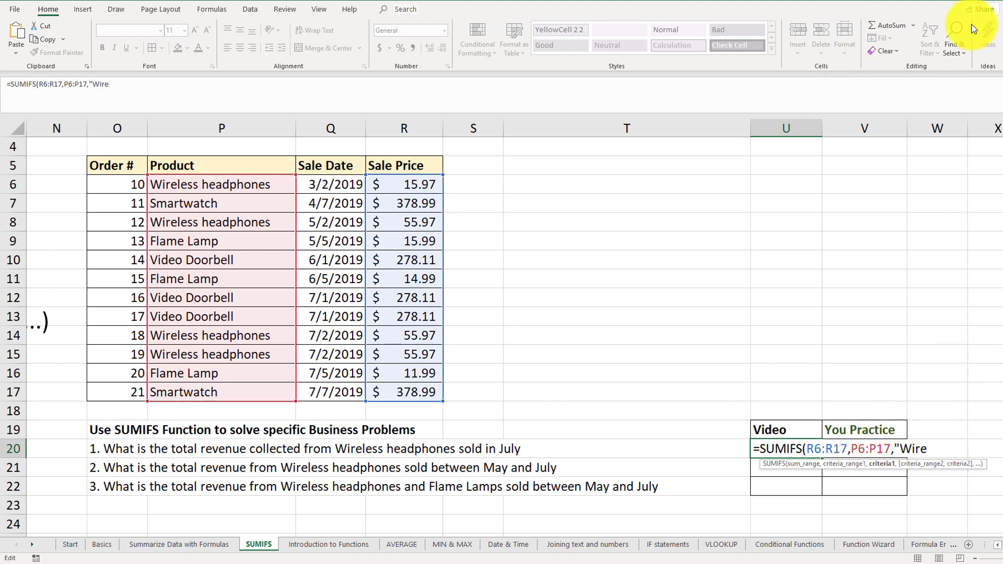
{"action": "type", "text": "less Headphones\")"}
{"action": "key", "text": "Return"}
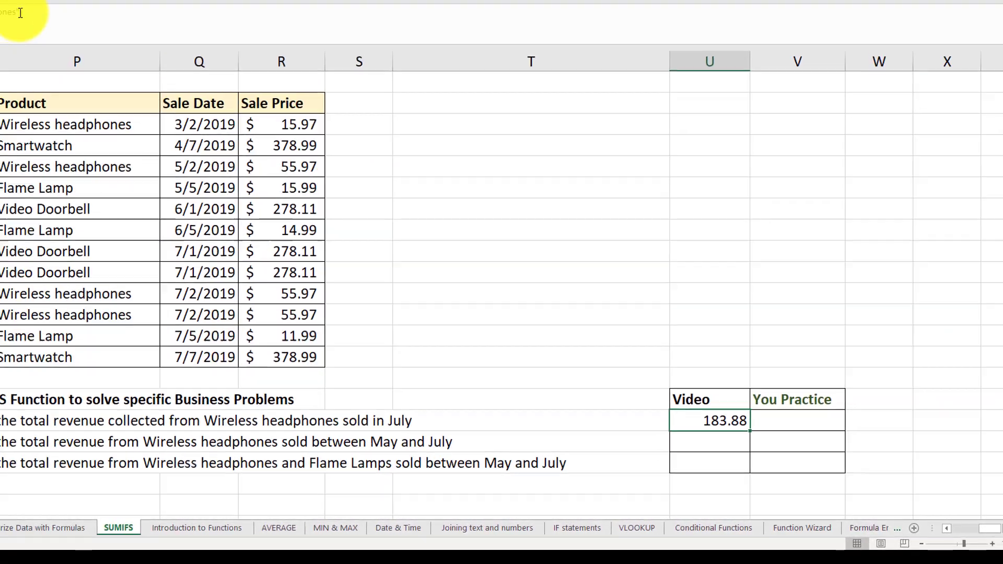
Extend the U20 formula with criteria range Q6:Q17 and the criterion ">6/30/2019"
{"action": "key", "text": "F2"}
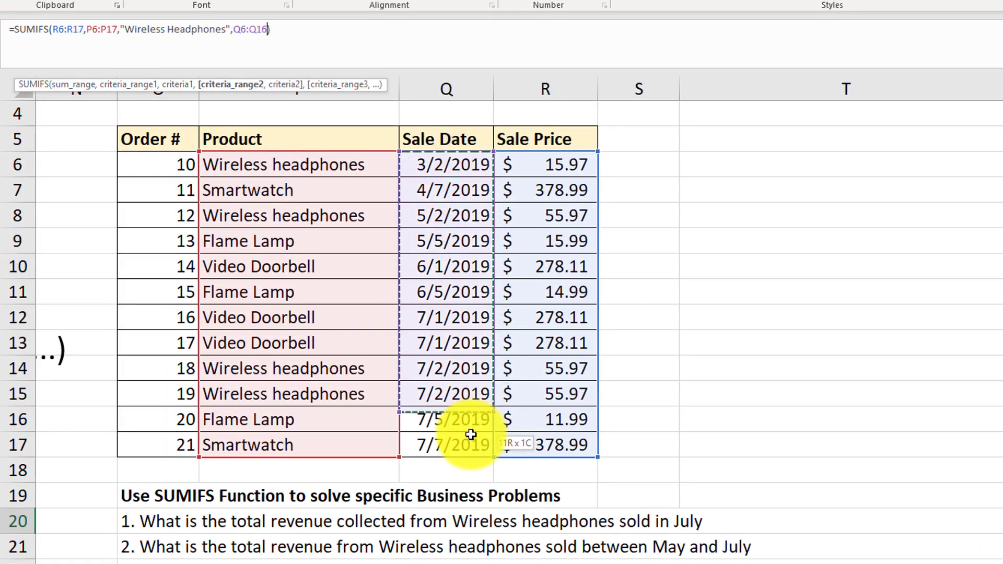
{"action": "type", "text": ","}
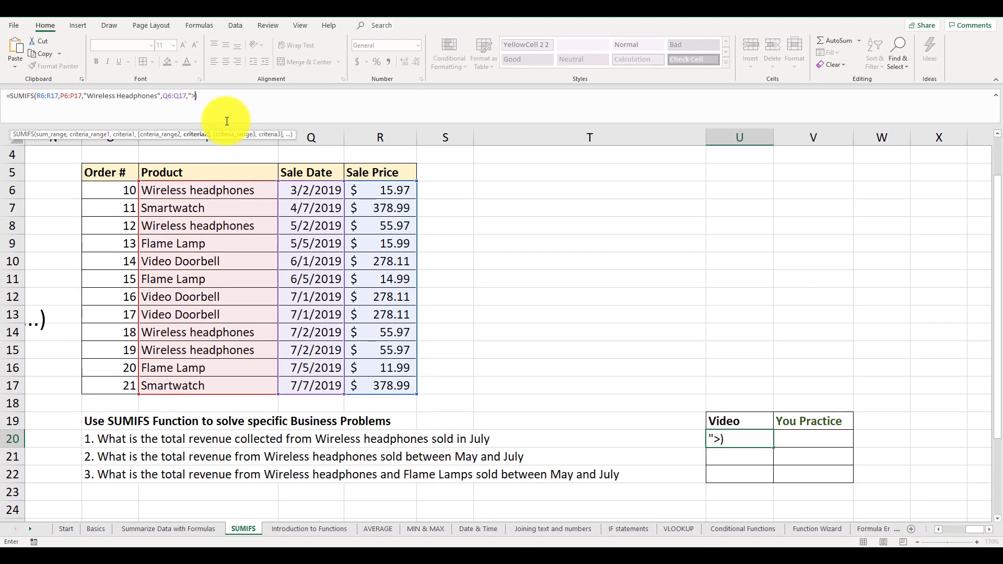
{"action": "type", "text": "\">"}
{"action": "type", "text": "6/"}
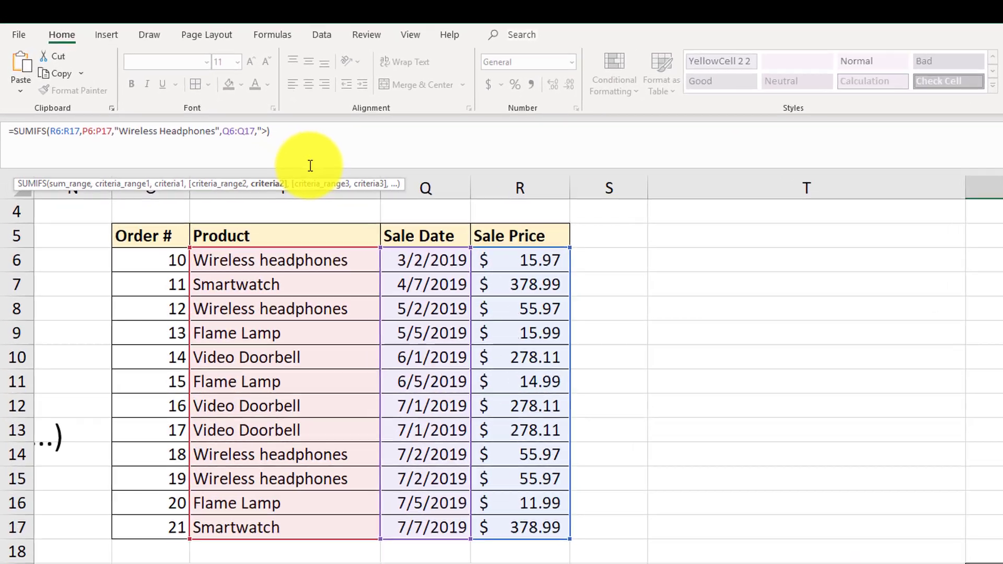
{"action": "type", "text": "30/201"}
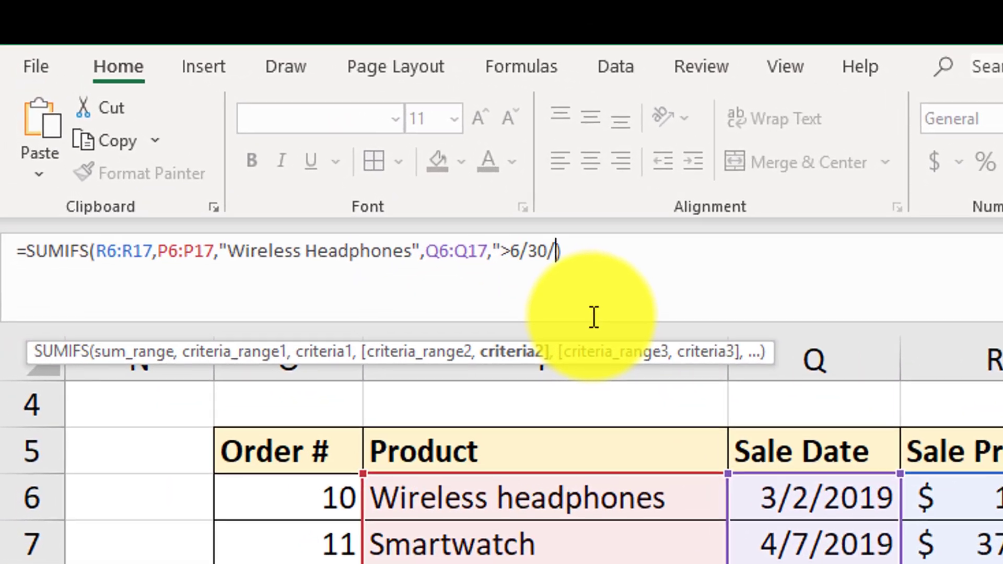
{"action": "type", "text": "9\""}
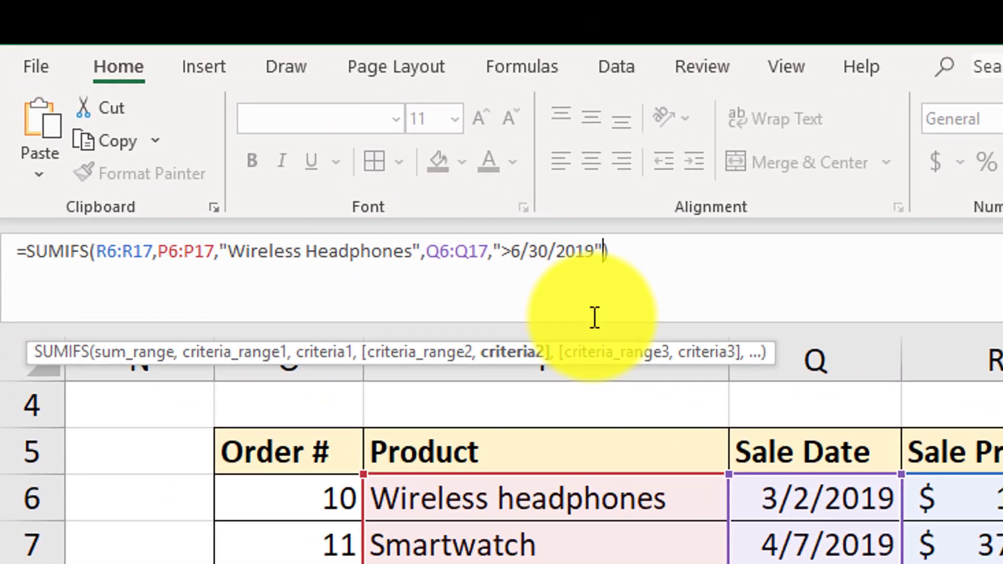
Add a third condition to the U20 formula that limits the sale dates in Q6:Q17 to before 8/1, and commit it
{"action": "type", "text": ","}
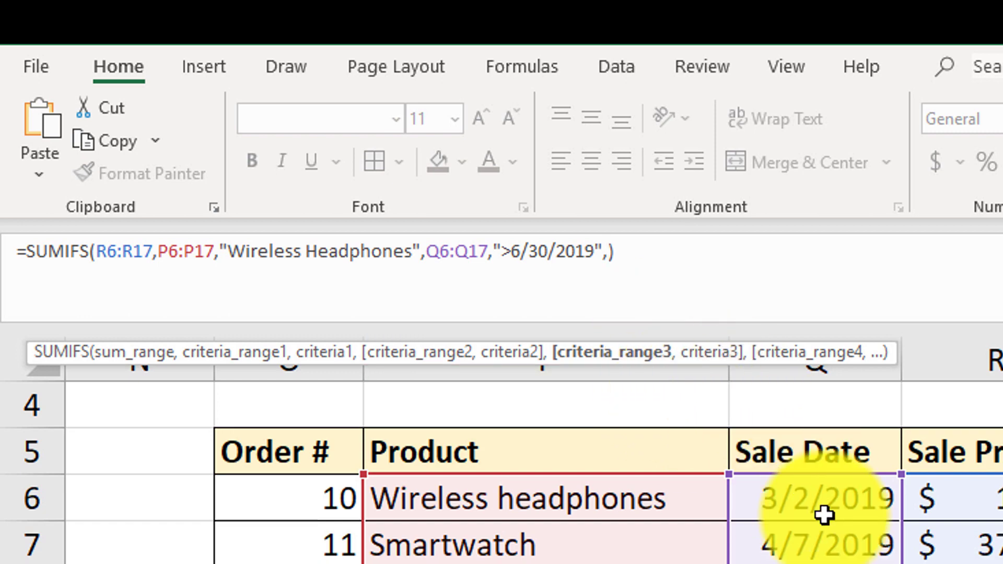
{"action": "left_click_drag", "start_coordinate": [824, 515], "coordinate": [839, 563]}
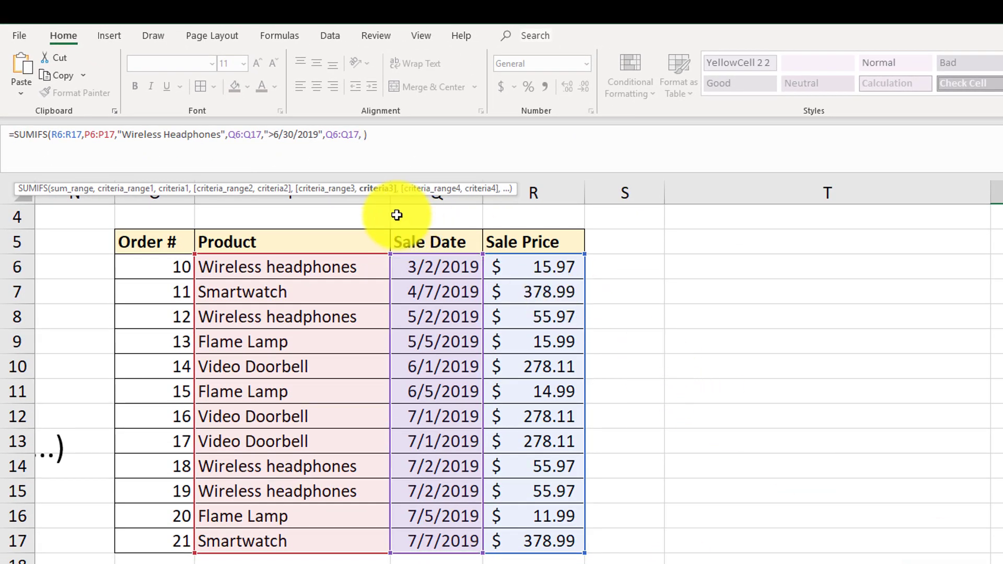
{"action": "type", "text": ", \"<"}
{"action": "type", "text": "8/"}
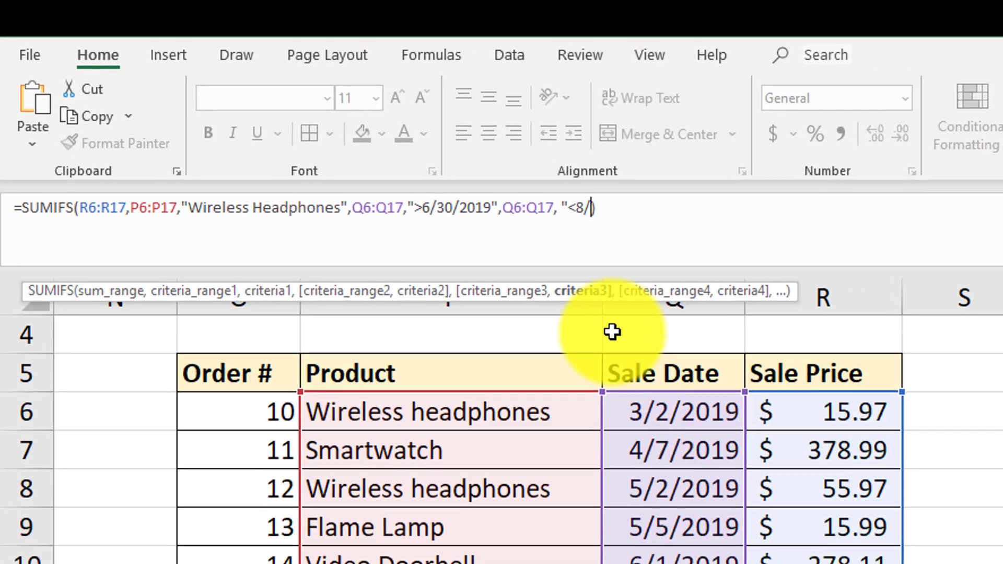
{"action": "type", "text": "1/"}
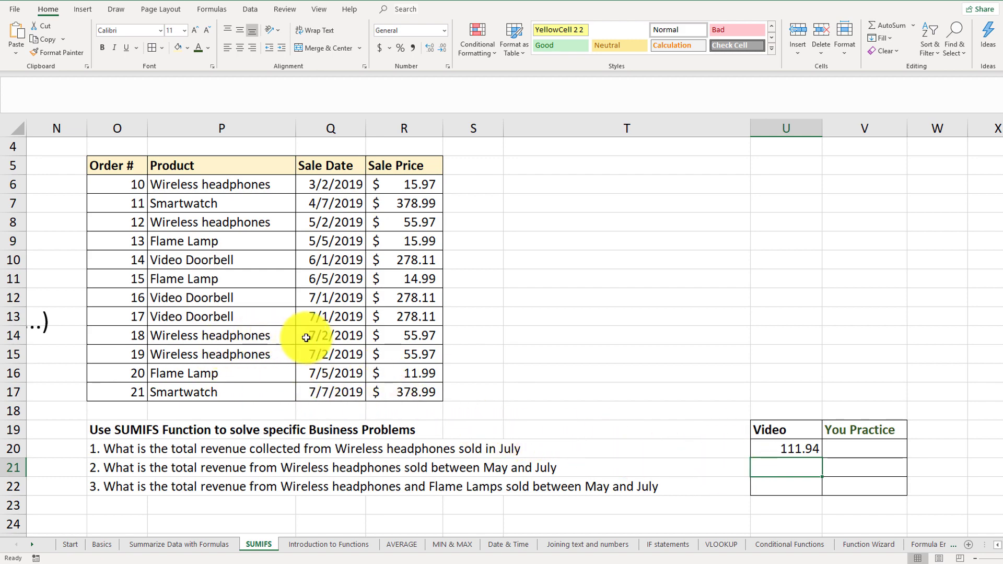
Cross-check the July wireless headphones revenue by adding the sale prices of orders 18 and 19 in S15 with =R14+R15, and compare it with U20
{"action": "left_click", "coordinate": [138, 335]}
{"action": "left_click", "coordinate": [138, 355]}
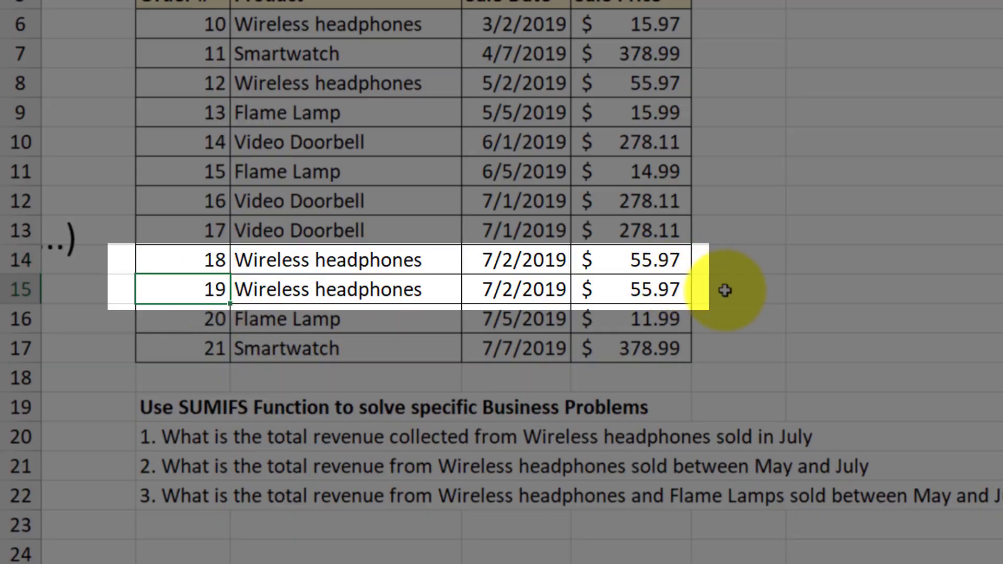
{"action": "left_click", "coordinate": [725, 291]}
{"action": "type", "text": "="}
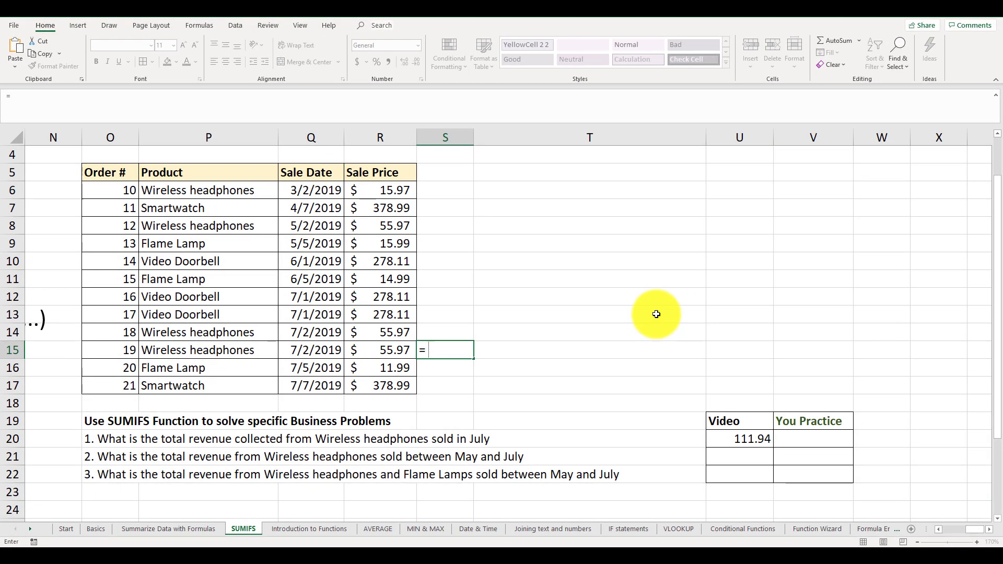
{"action": "left_click", "coordinate": [408, 333]}
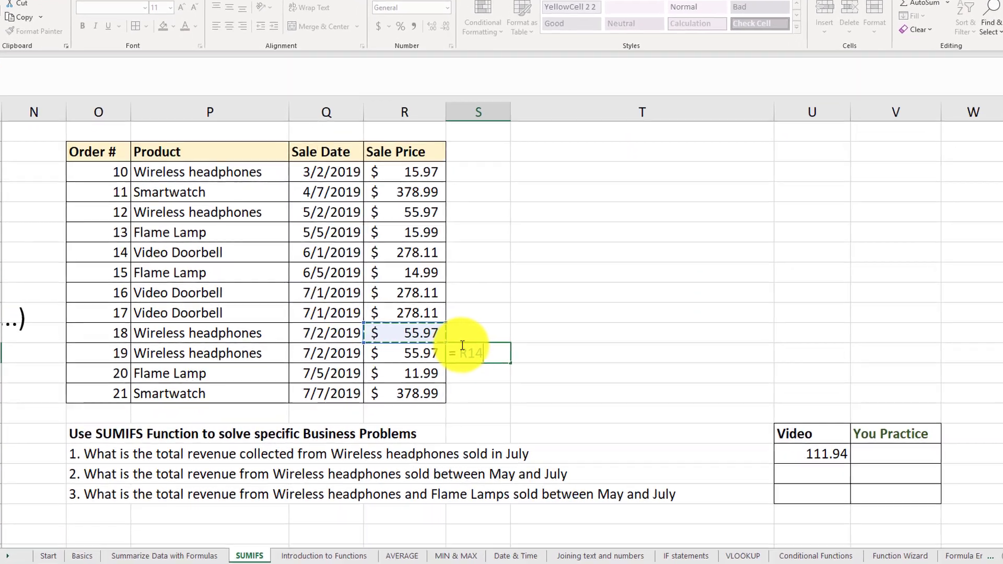
{"action": "type", "text": "+"}
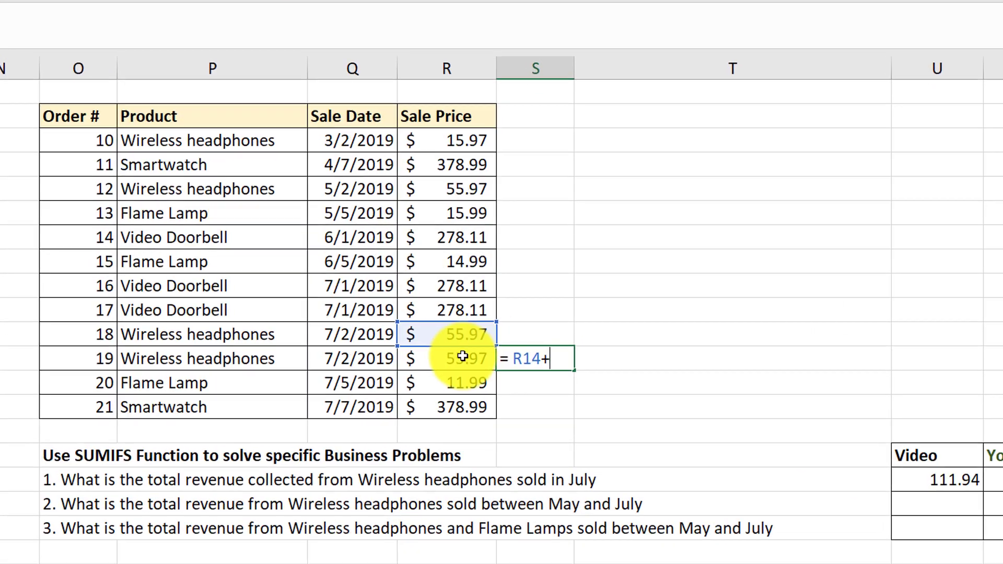
{"action": "left_click", "coordinate": [434, 354]}
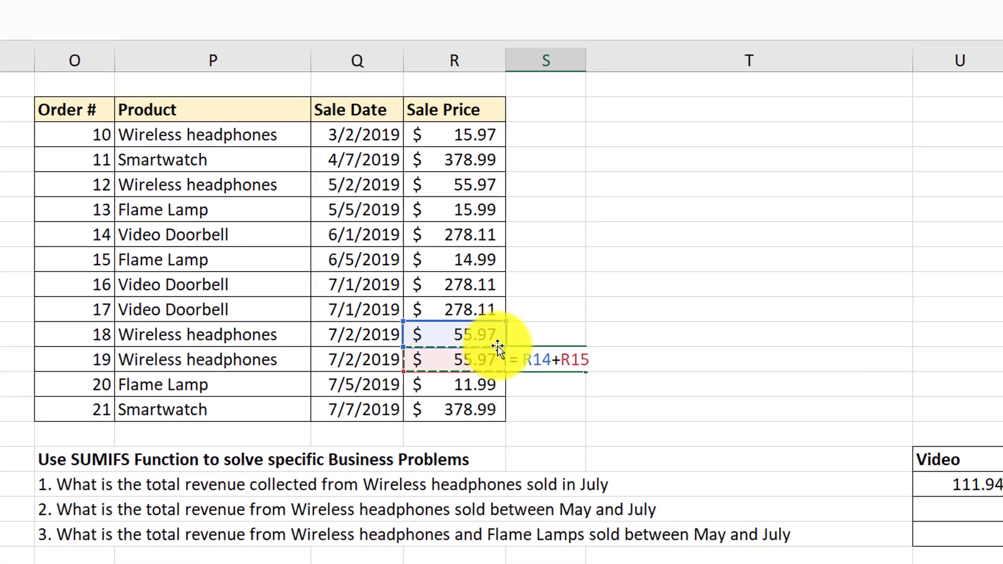
{"action": "key", "text": "Return"}
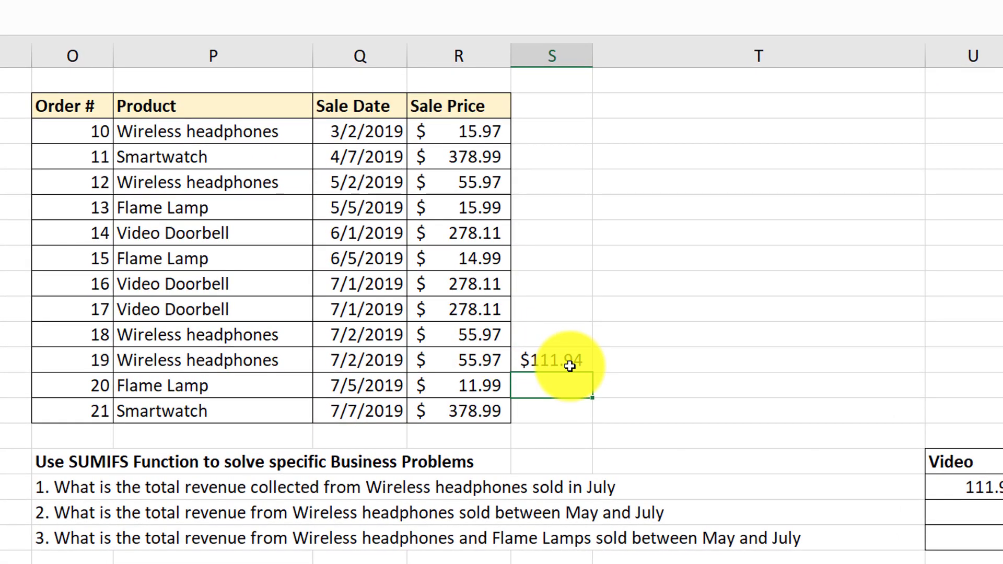
{"action": "left_click", "coordinate": [974, 490]}
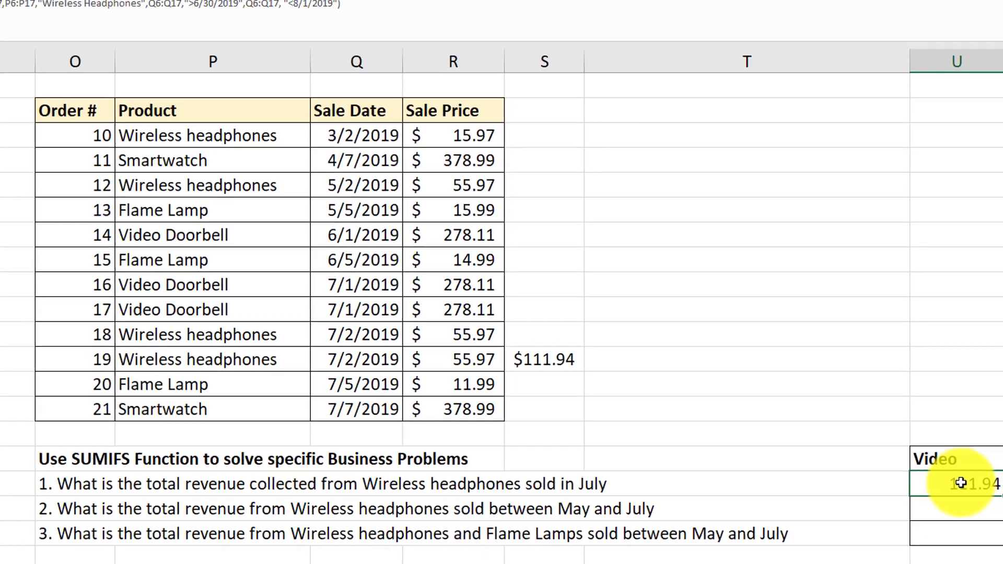
{"action": "scroll", "coordinate": [35, 322], "scroll_direction": "left", "scroll_amount": 7}
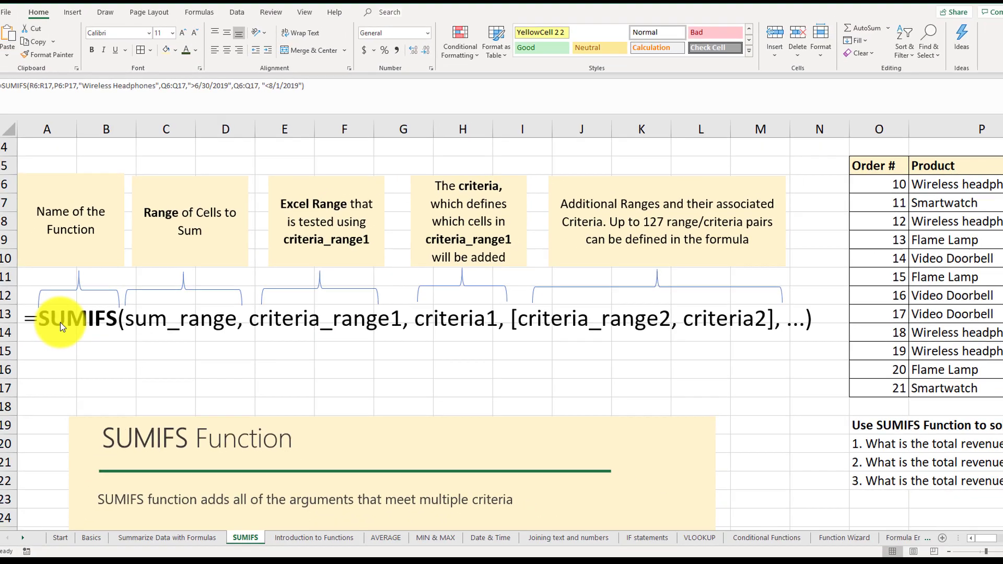
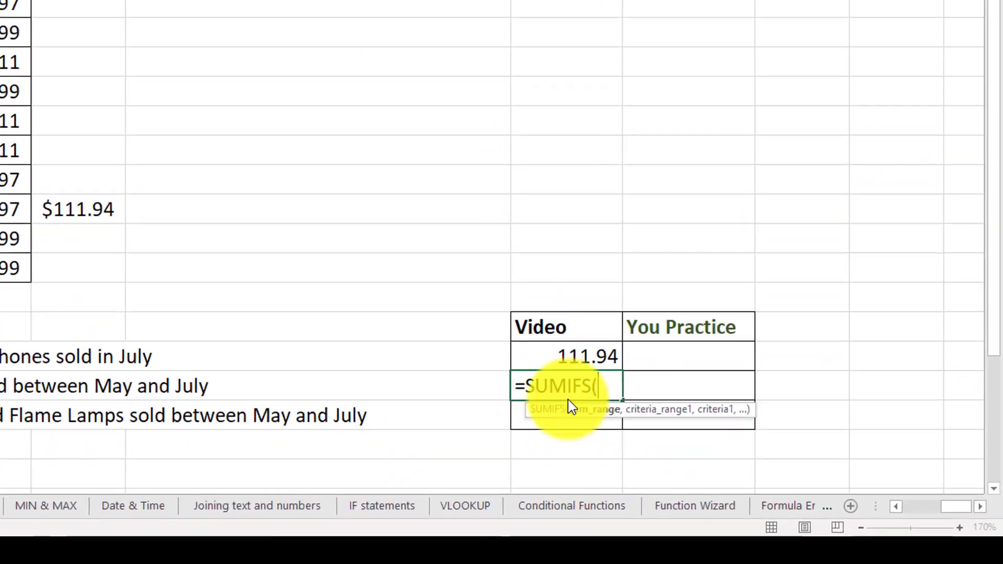
Begin the U21 answer to the second business question with =SUMIFS(R6:R17,P6:P17,"Wireless Headphones"
{"action": "type", "text": "R6:R17,"}
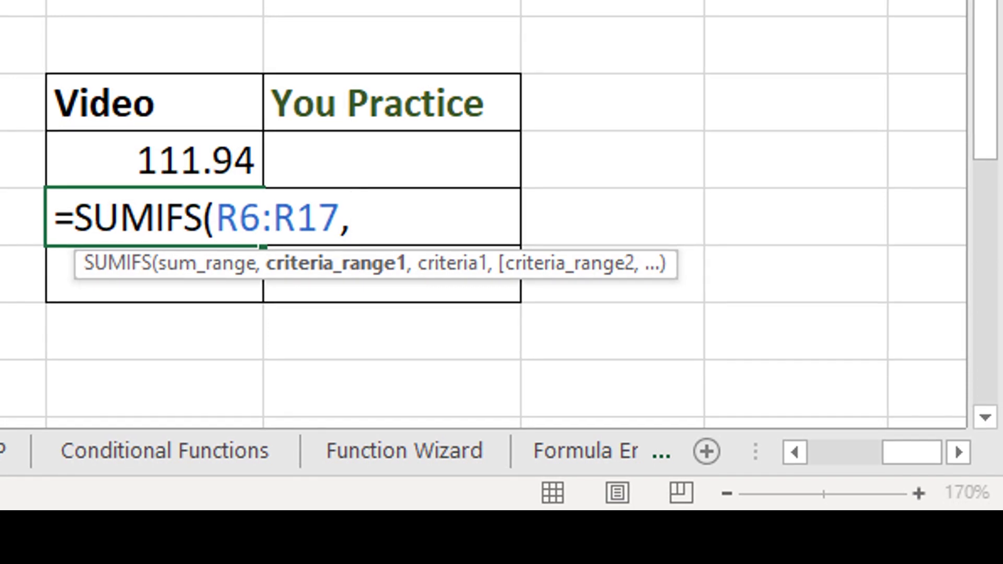
{"action": "type", "text": "P6:P18"}
{"action": "key", "text": "BackSpace"}
{"action": "type", "text": "7,\"Wirele"}
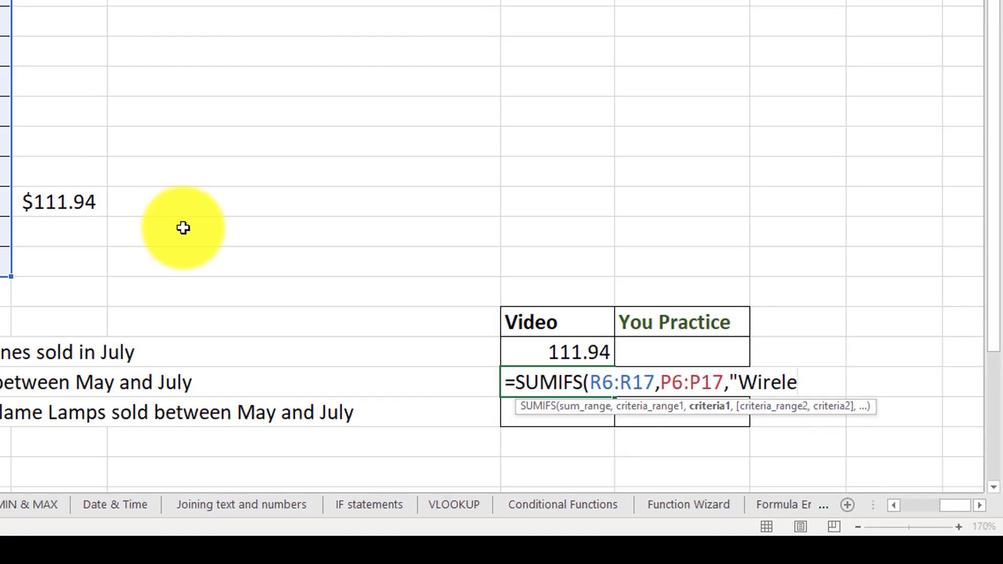
{"action": "type", "text": "ss Headphones\""}
{"action": "type", "text": ","}
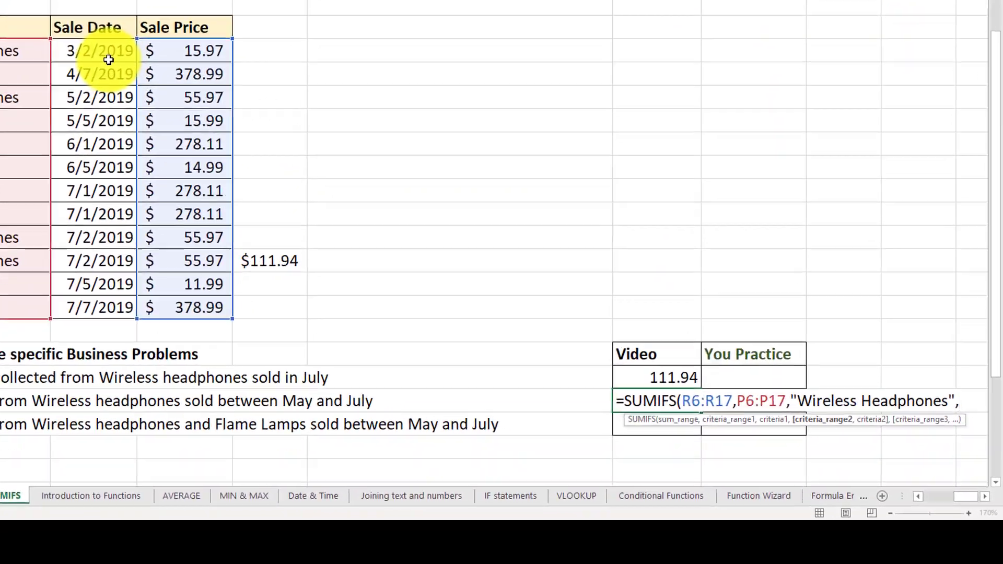
Extend the U21 formula with criteria range Q6:Q17 and the criterion ">4/30/2019"
{"action": "left_click_drag", "start_coordinate": [243, 135], "coordinate": [243, 311]}
{"action": "left_click_drag", "start_coordinate": [6, 182], "coordinate": [5, 241]}
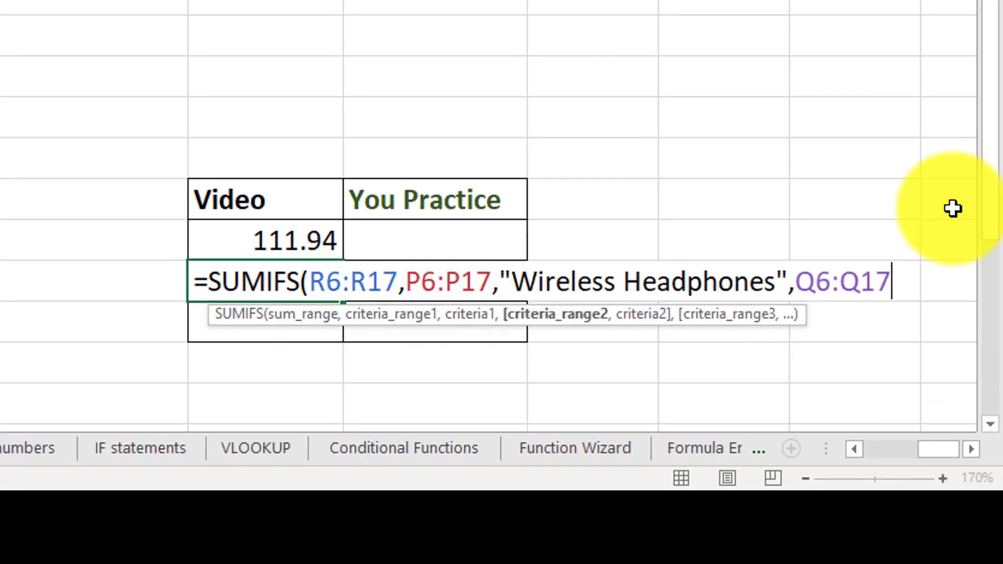
{"action": "type", "text": ","}
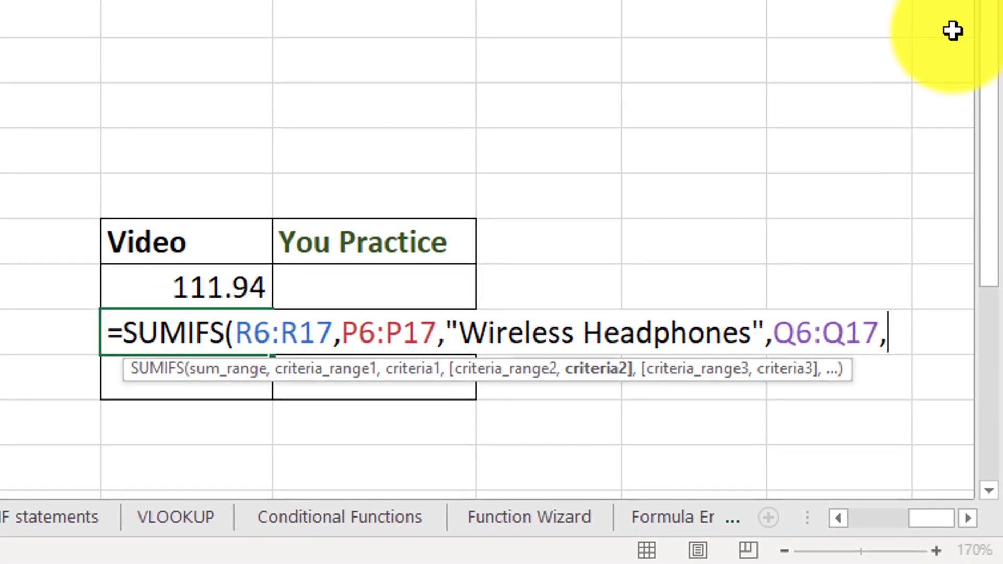
{"action": "type", "text": "\">4/30"}
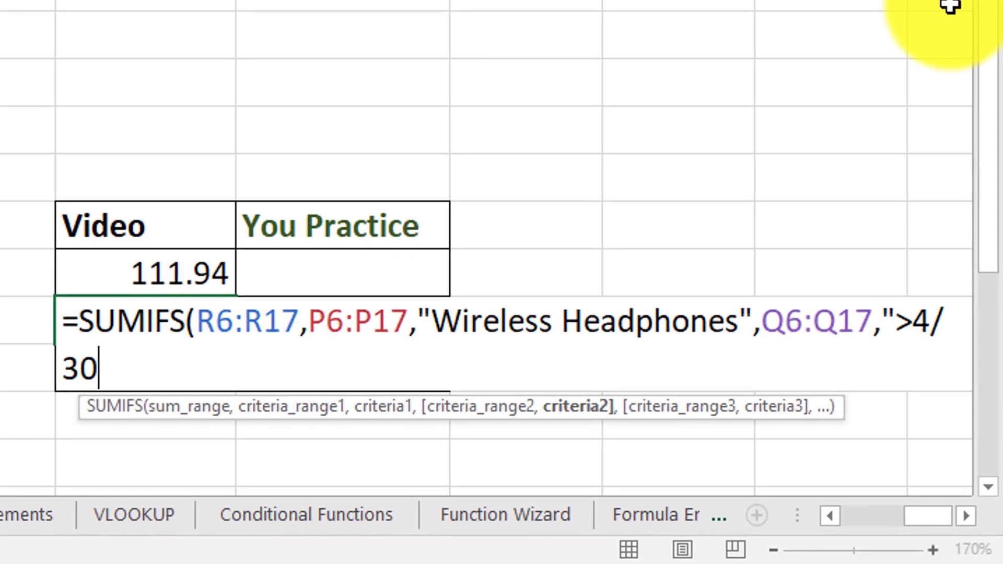
{"action": "type", "text": "/2019\""}
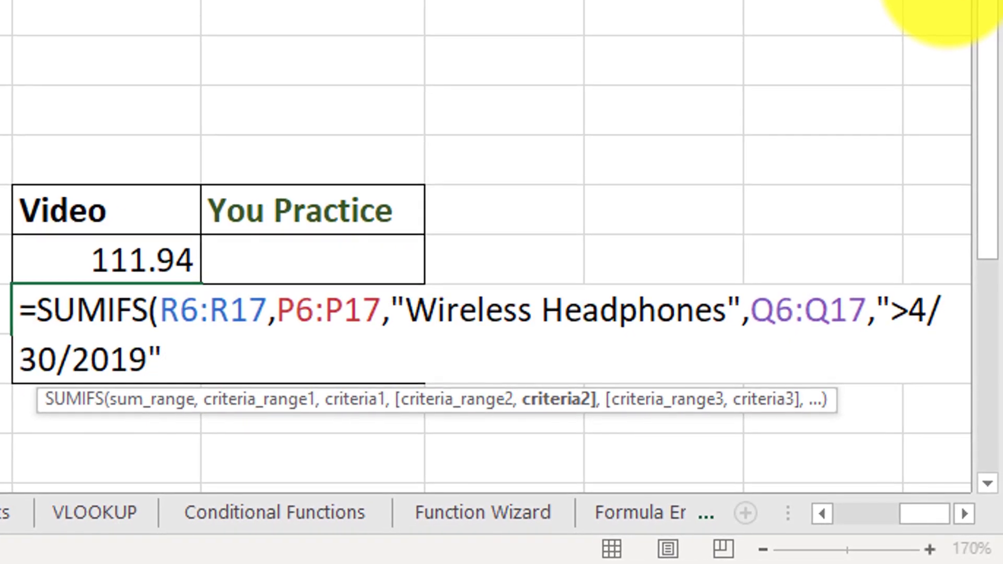
Add criteria range Q6:Q17 with the criterion "<8/1/2019" to the U21 formula and commit it
{"action": "type", "text": ", "}
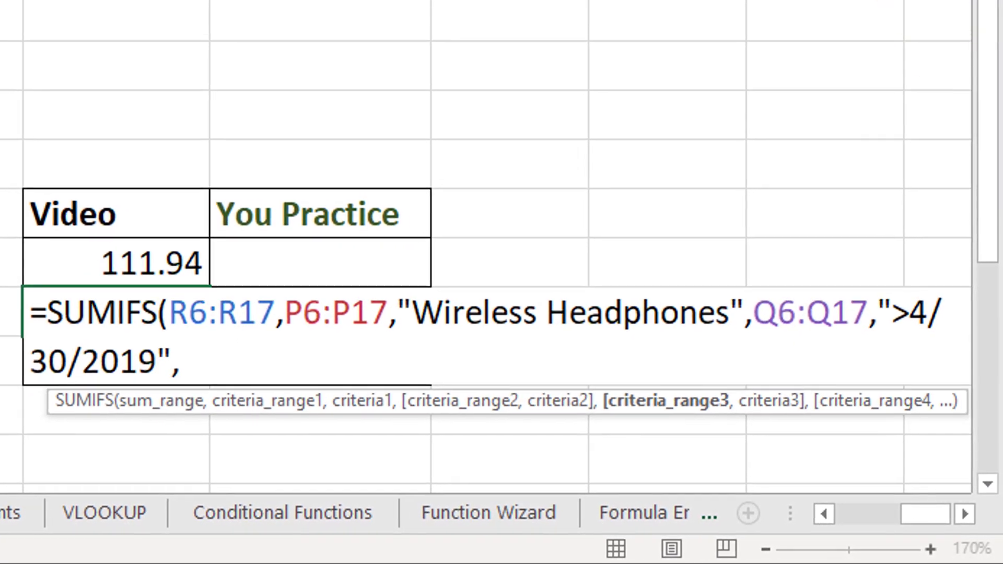
{"action": "type", "text": "Q6:Q17,\""}
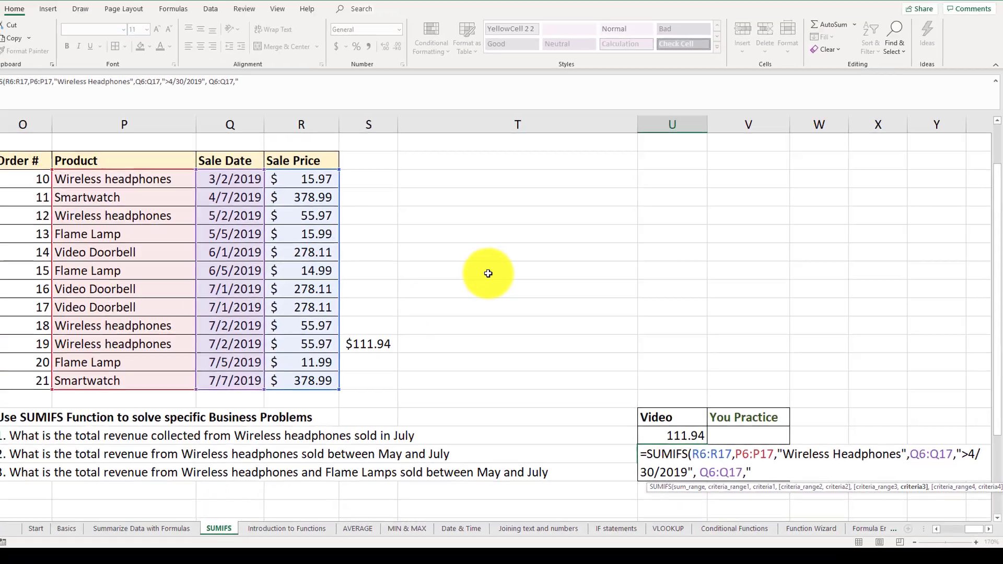
{"action": "type", "text": "<"}
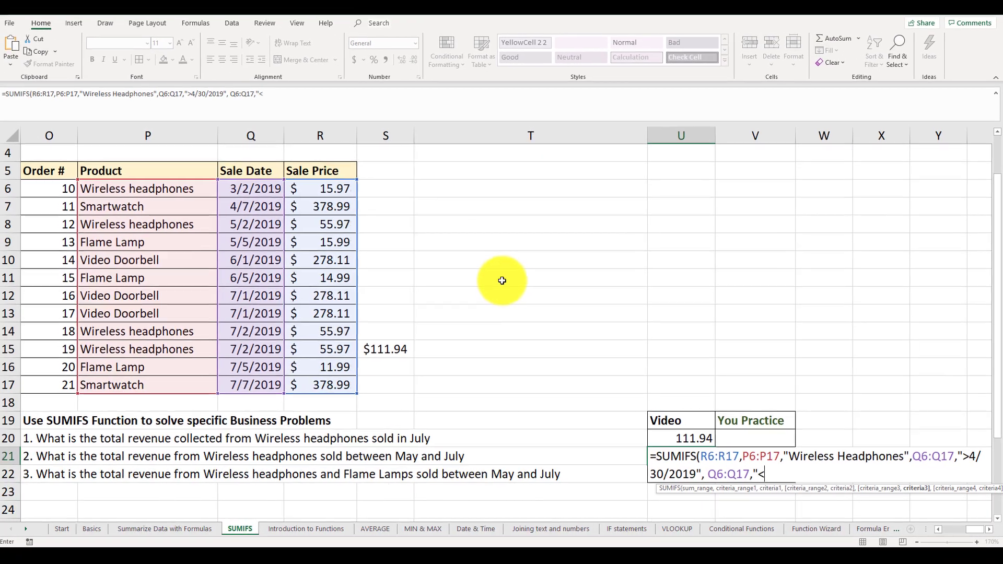
{"action": "type", "text": "8/1/"}
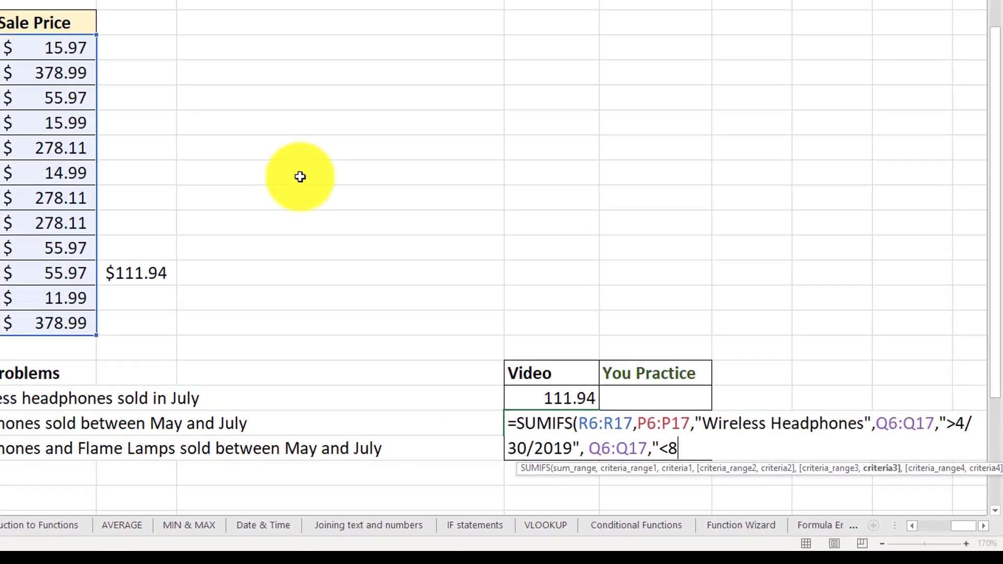
{"action": "type", "text": "2019\""}
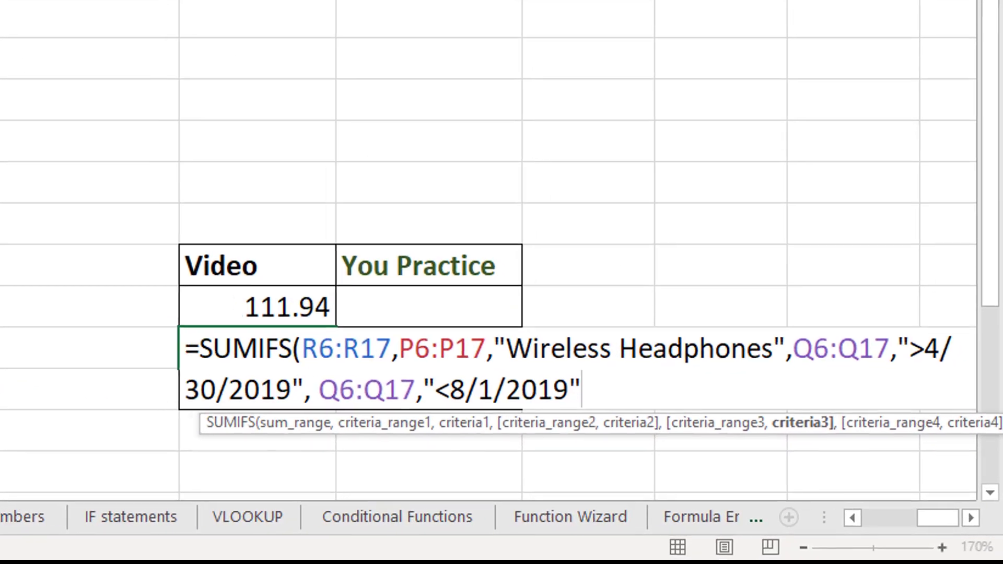
{"action": "key", "text": "Return"}
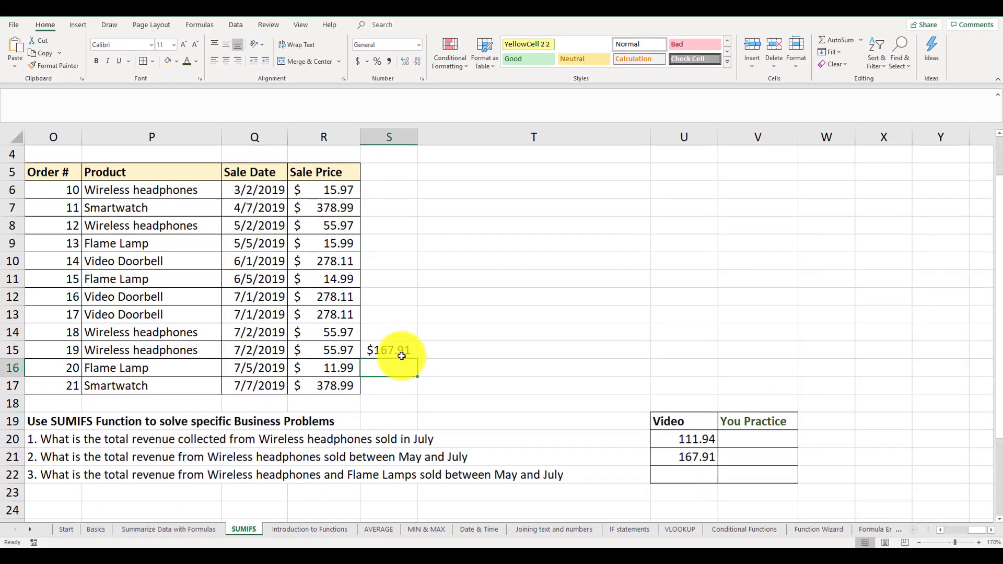
Clear the cross-check in S15 and begin the U22 answer with =SUMIFS(R6:R17,P6:P17,"Wireless Headphones",P6:P17,"Flame Lamp"
{"action": "left_click", "coordinate": [413, 354]}
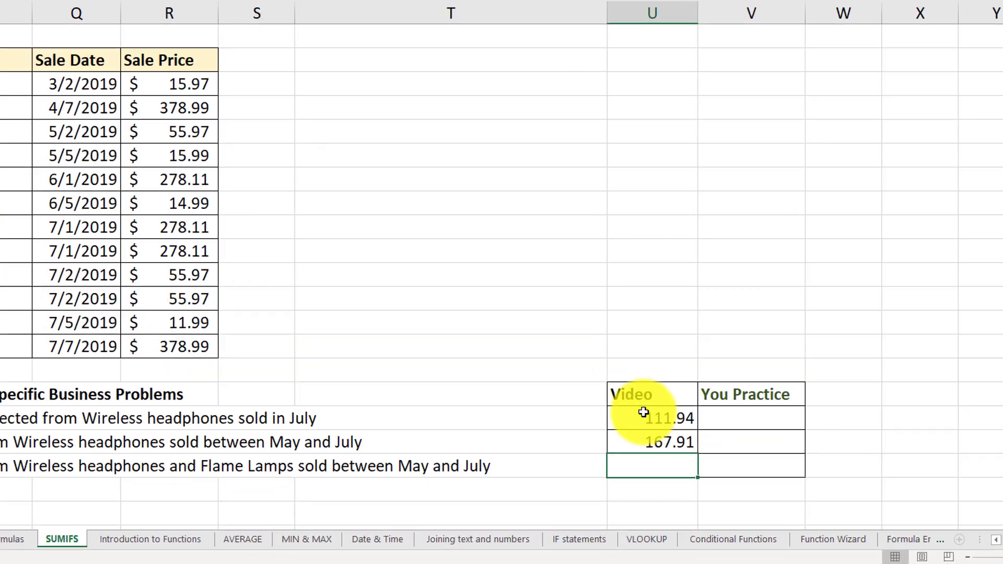
{"action": "type", "text": "="}
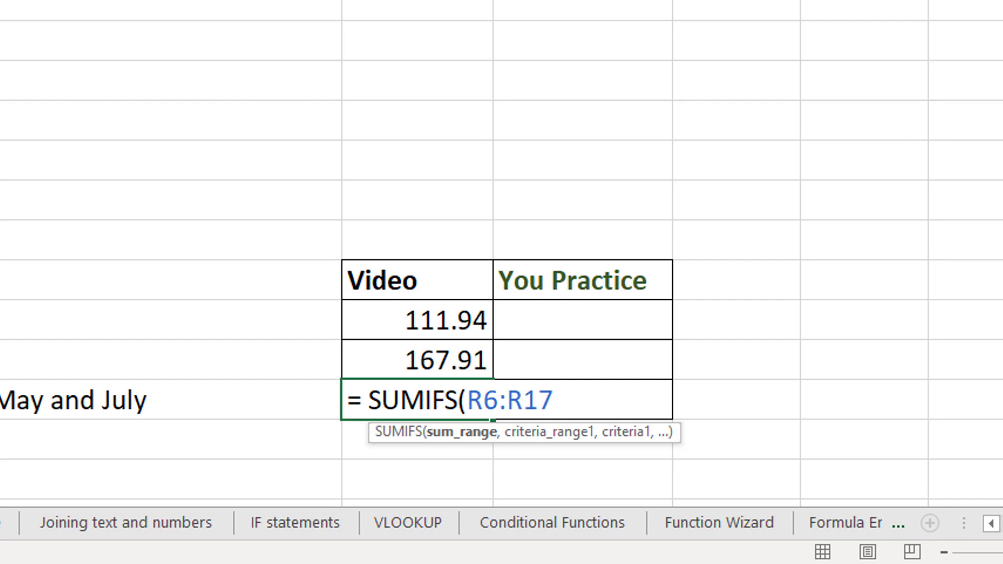
{"action": "type", "text": ","}
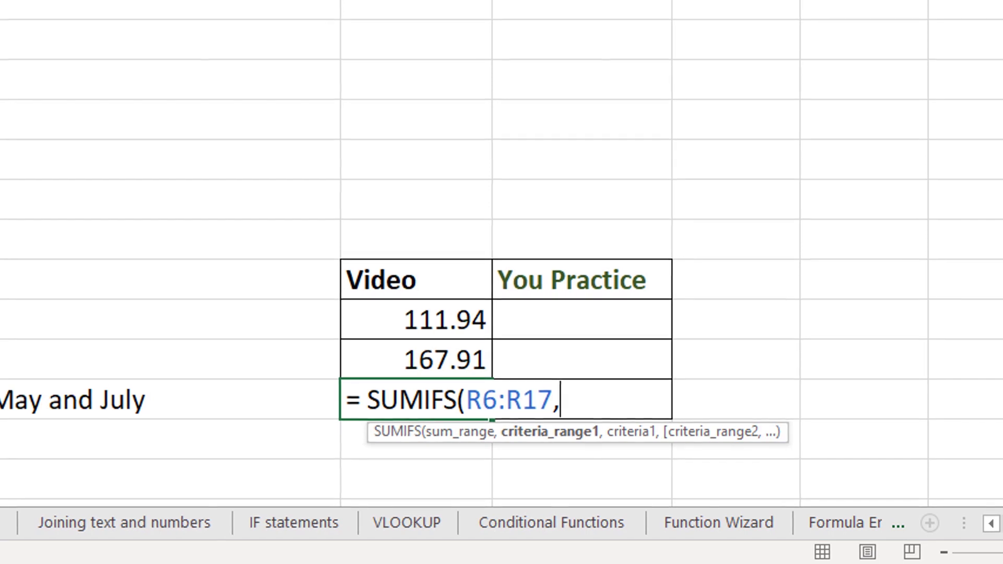
{"action": "left_click_drag", "start_coordinate": [287, 63], "coordinate": [288, 272]}
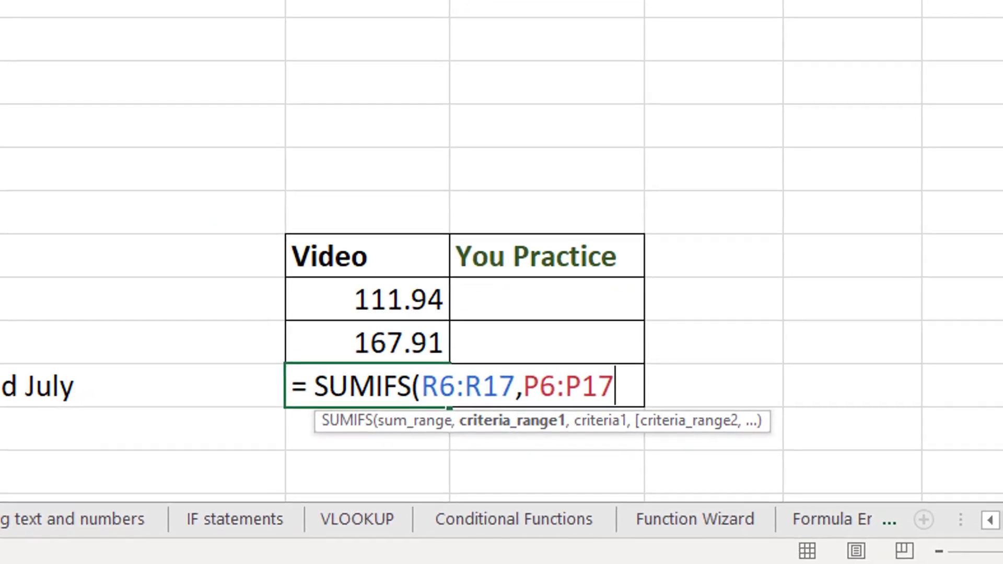
{"action": "type", "text": ","}
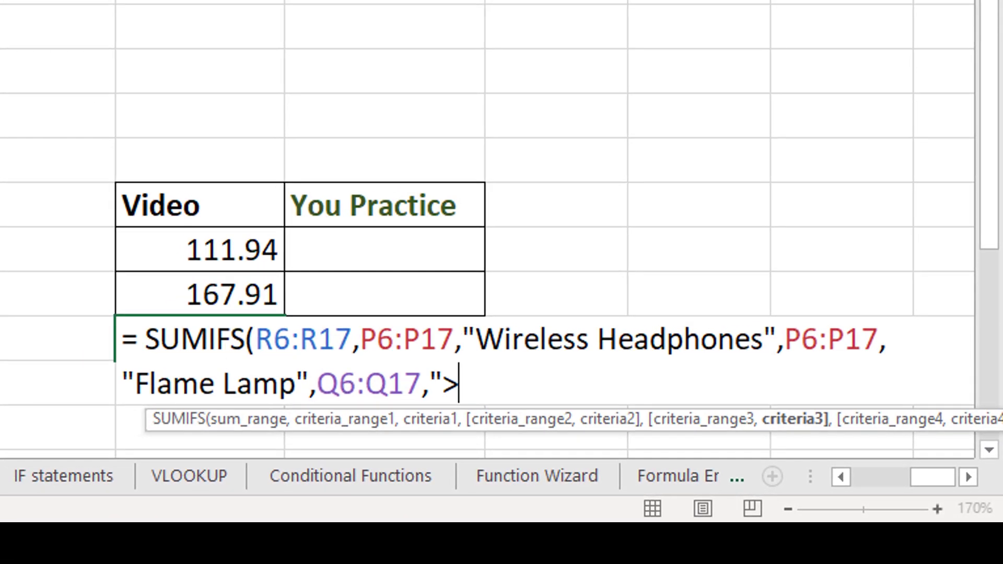
Limit the U22 formula to sale dates in Q6:Q17 matching ">4/30/2019" and "<8/1/2019", and commit it
{"action": "type", "text": "4/30"}
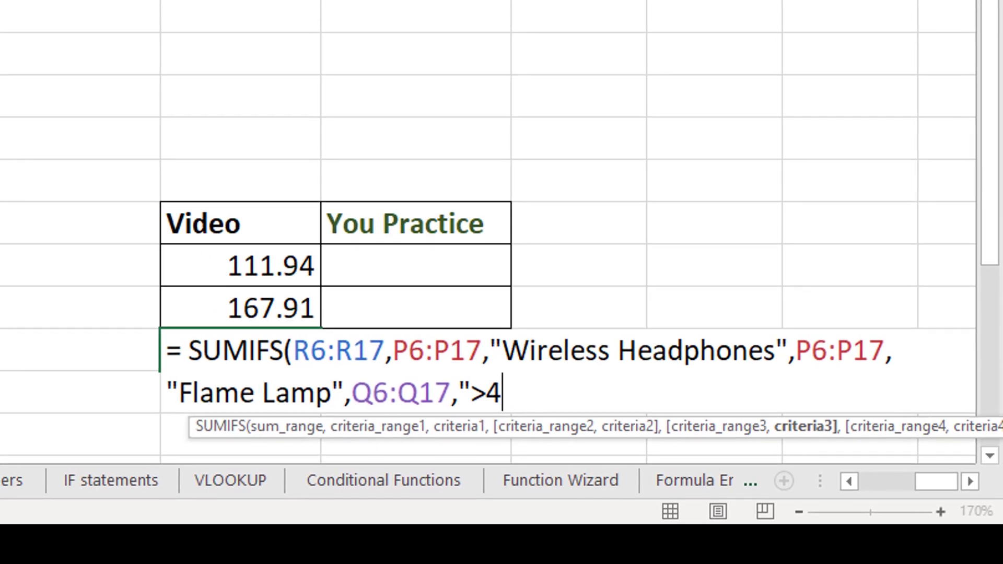
{"action": "type", "text": "/2019\","}
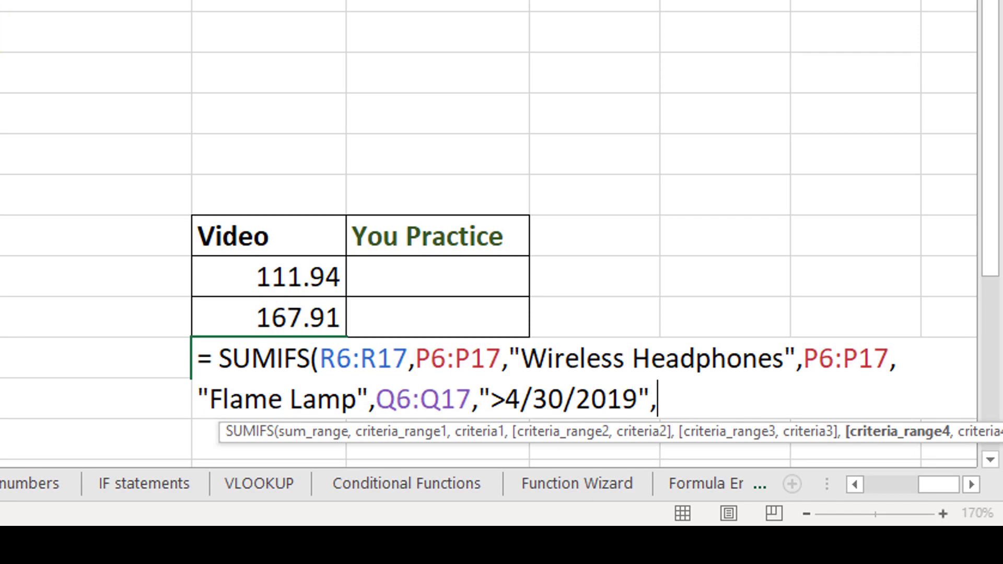
{"action": "type", "text": "Q6:Q18"}
{"action": "key", "text": "BackSpace"}
{"action": "type", "text": "7"}
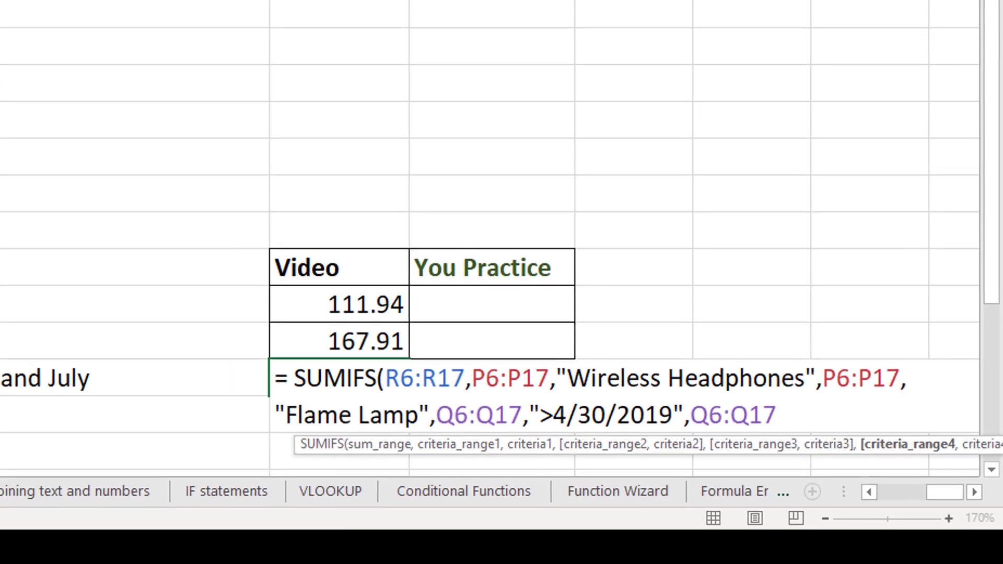
{"action": "type", "text": ","}
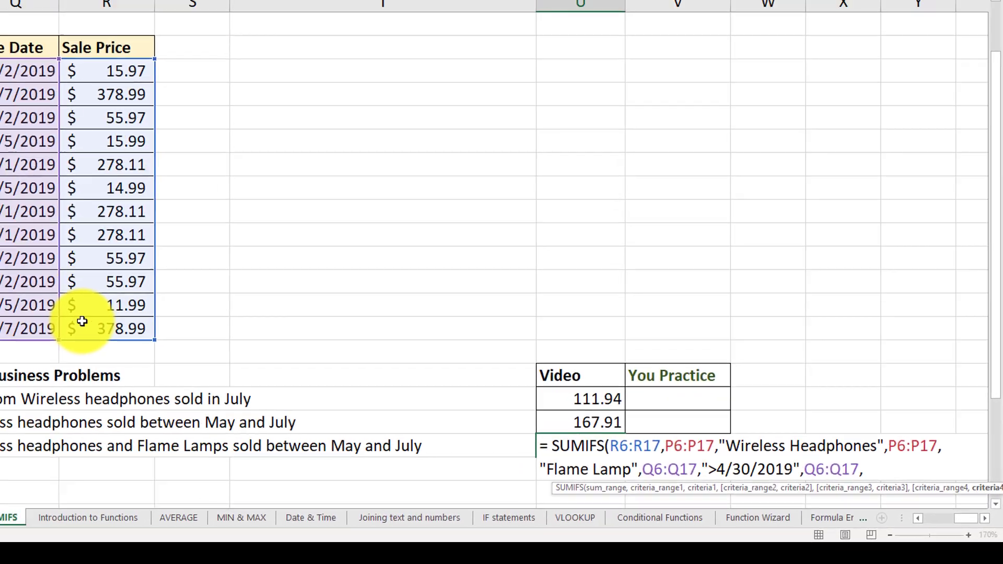
{"action": "type", "text": "\"<"}
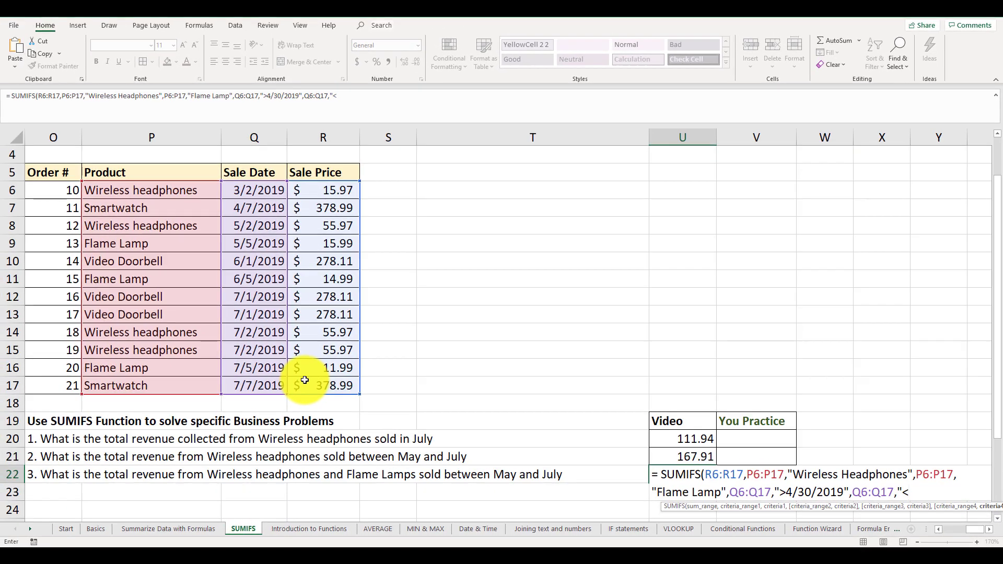
{"action": "type", "text": "8/1/2019\")"}
{"action": "key", "text": "Return"}
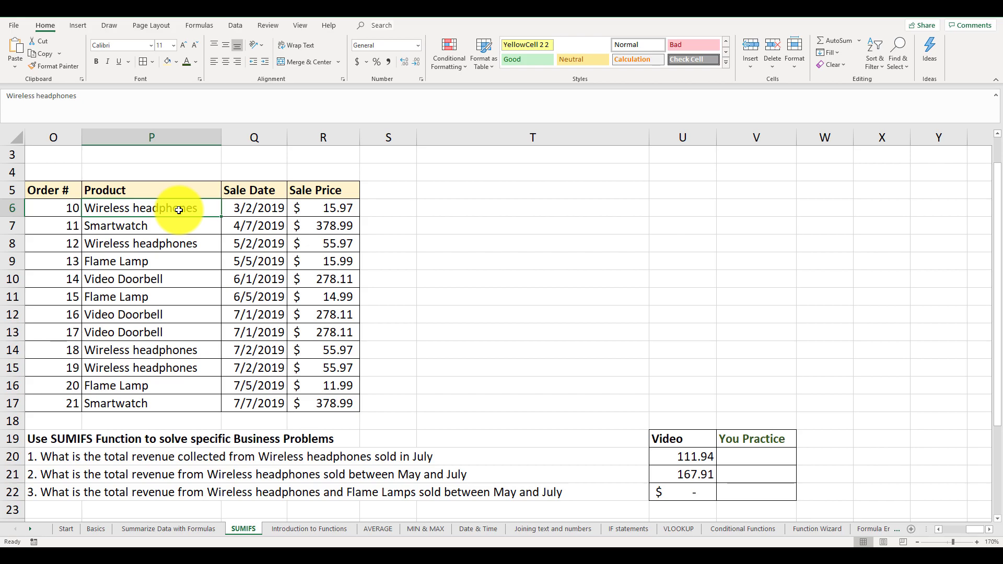
Examine the Flame Lamp product in row 11 and the order 10 row O6:R6 against the U22 criteria
{"action": "left_click", "coordinate": [148, 296]}
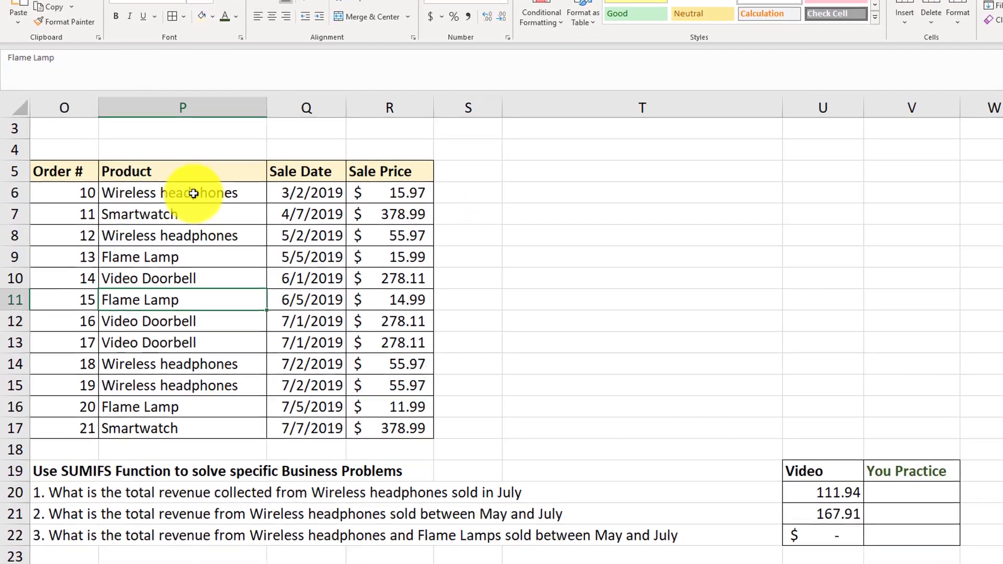
{"action": "left_click", "coordinate": [52, 191]}
{"action": "key", "text": "ctrl+shift+Right"}
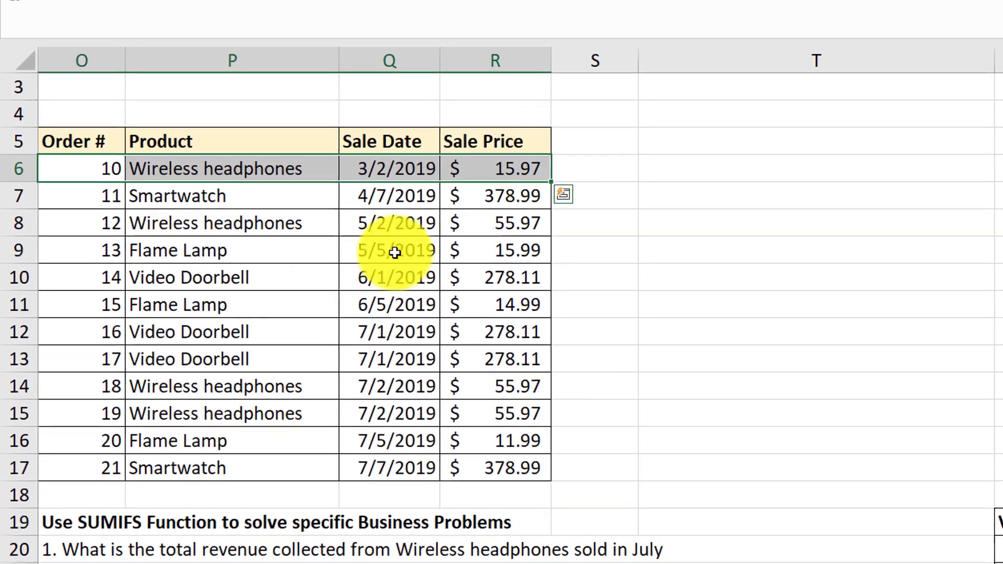
Replace the U22 formula with two added SUMIFS, for "Wireless Headphones" and "Flame Lamp", each limiting Q6:Q17 to ">4/30/2019" and "<8/1/2019"
{"action": "left_click", "coordinate": [107, 309]}
{"action": "key", "text": "ctrl+shift+Right"}
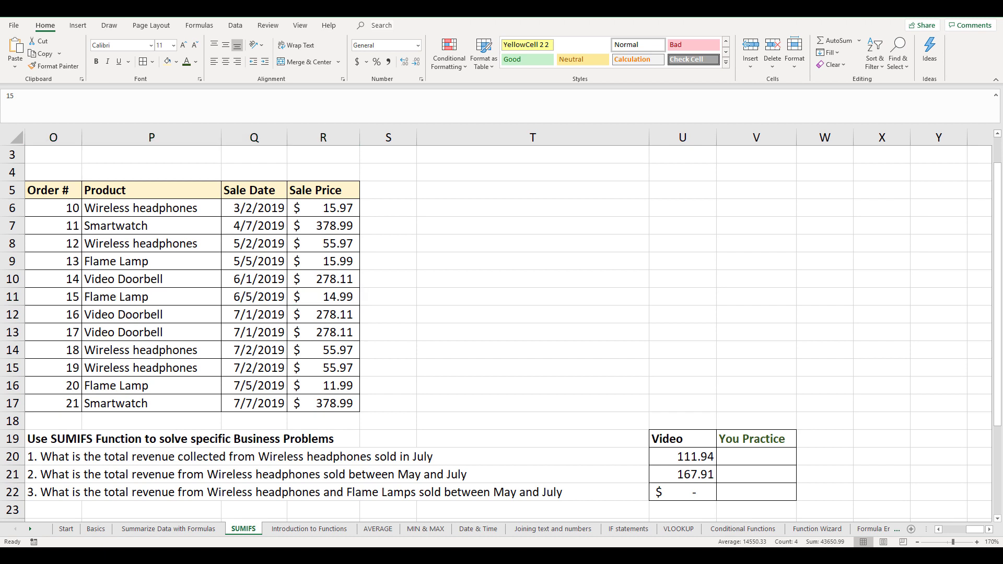
{"action": "double_click", "coordinate": [682, 492]}
{"action": "type", "text": "=SUMIFS(R6:R17,P6:P17,\"Wireless Headphones\",Q6:Q17,\">4/30/2019\",Q6:Q17,\"<8/1/2019\") + SUMIFS(R6:R17,P6:P17,\"Flame Lamp\",Q6:Q17,\">4/30/2019\",Q6:Q17,\"<8/1/2019\"))"}
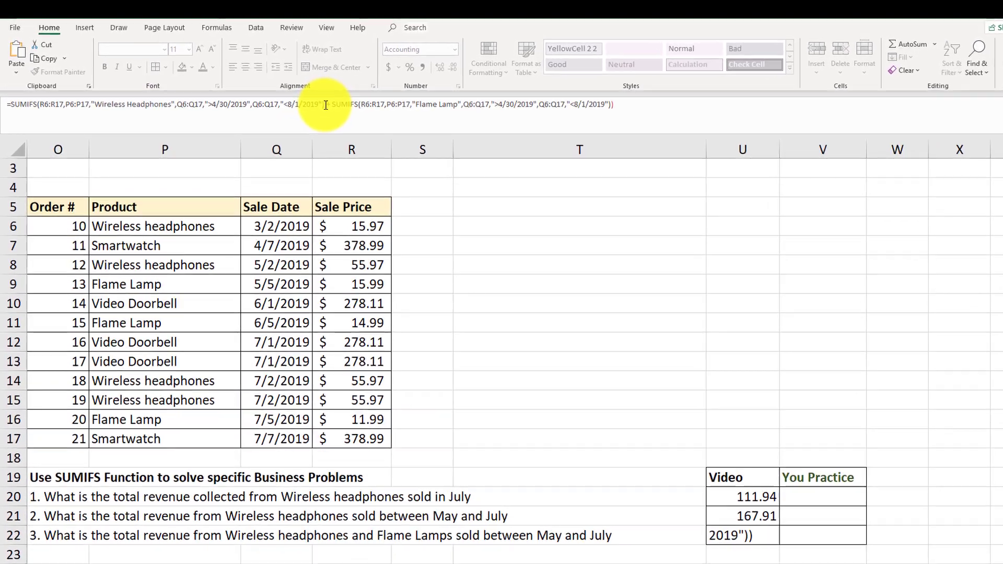
Review both SUMIFS parts of the U22 formula, remove the space around the plus sign and the extra closing parenthesis, and commit it
{"action": "left_click", "coordinate": [127, 96]}
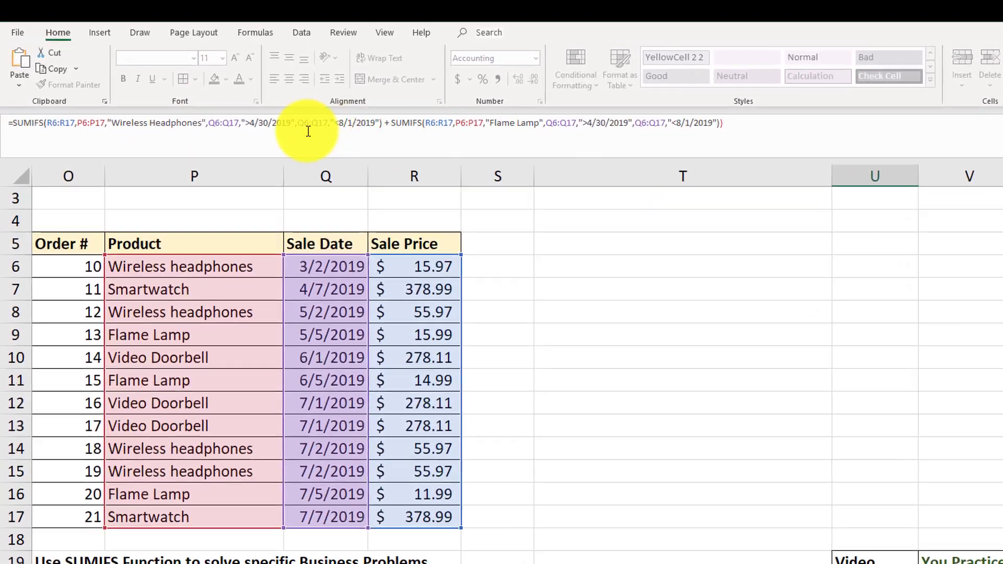
{"action": "left_click_drag", "start_coordinate": [381, 123], "coordinate": [10, 125]}
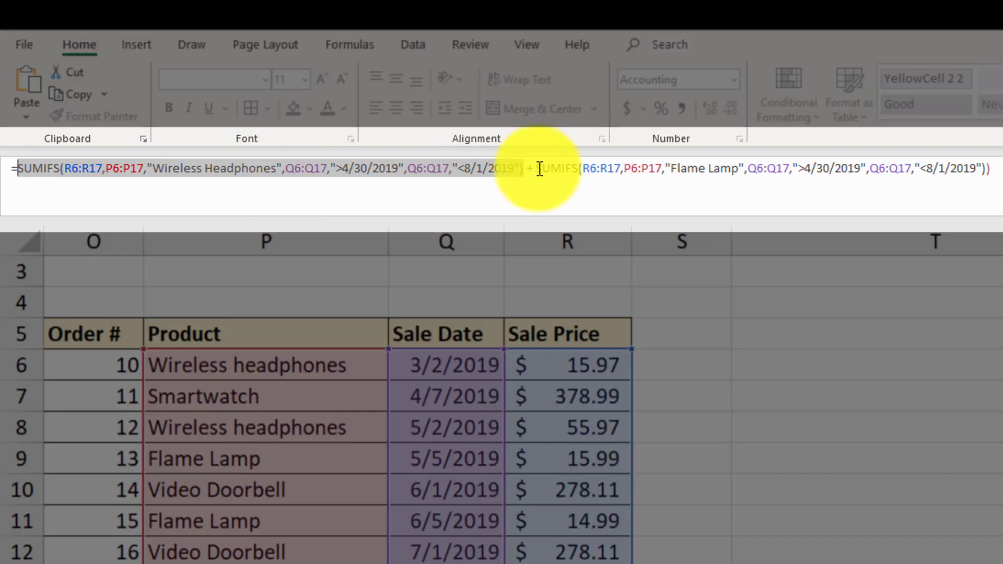
{"action": "left_click_drag", "start_coordinate": [537, 168], "coordinate": [946, 165]}
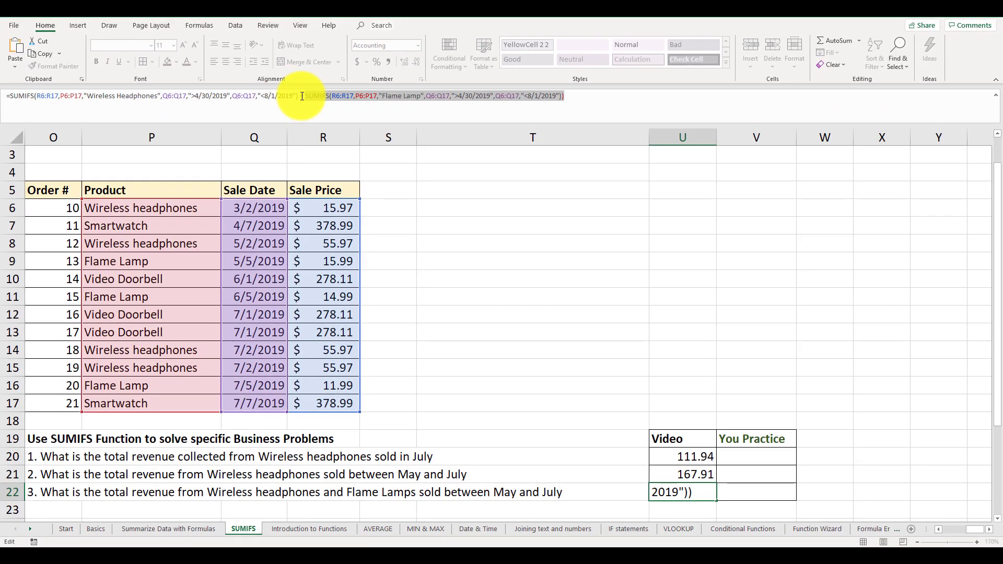
{"action": "left_click", "coordinate": [671, 114]}
{"action": "key", "text": "BackSpace"}
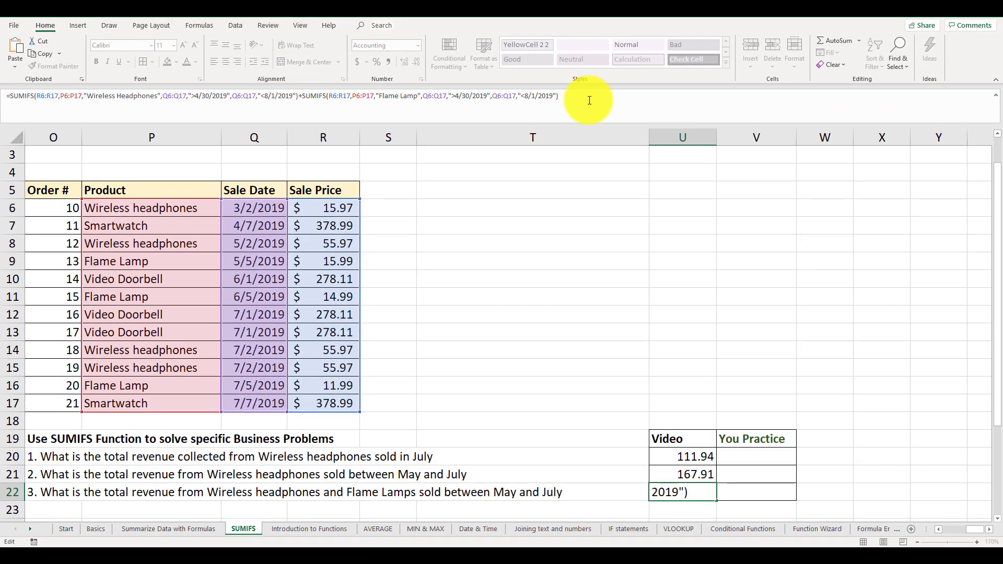
{"action": "key", "text": "Return"}
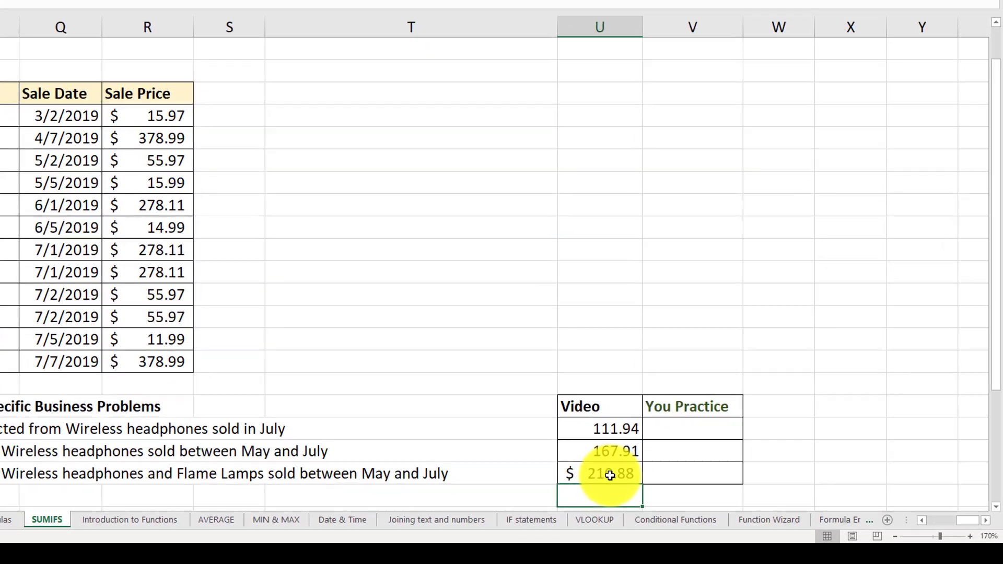
Examine the nested SUMIFS inside the alternative SUM formula that uses the array criteria {"Wireless Headphones","Flame Lamp"}
{"action": "left_click", "coordinate": [610, 475]}
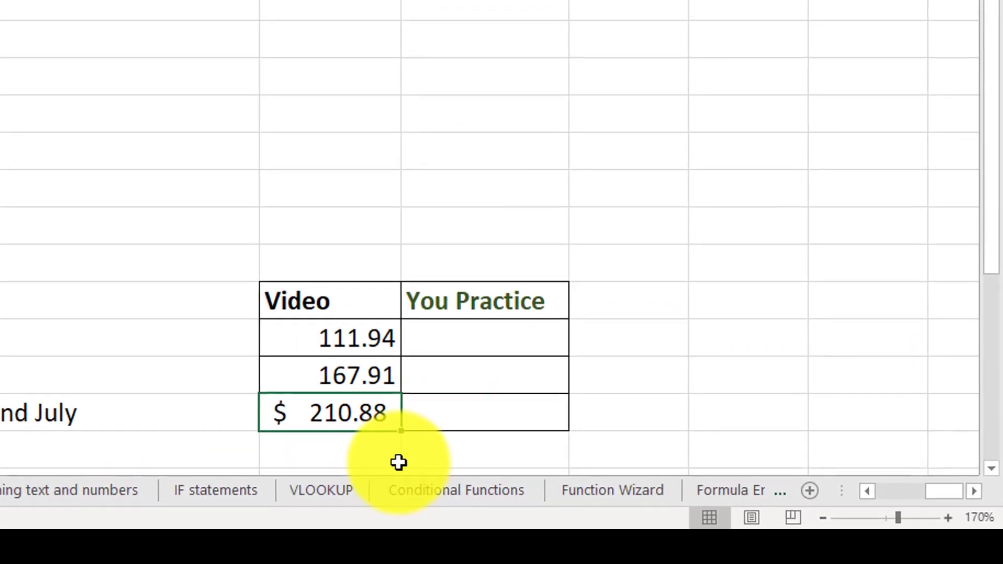
{"action": "key", "text": "F2"}
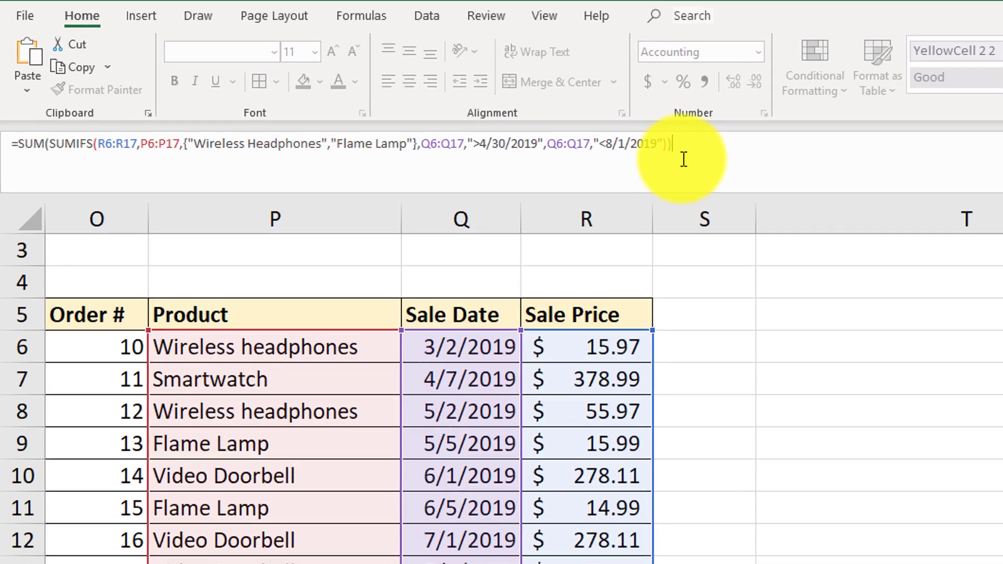
{"action": "left_click_drag", "start_coordinate": [400, 86], "coordinate": [75, 83]}
{"action": "left_click_drag", "start_coordinate": [147, 165], "coordinate": [75, 171]}
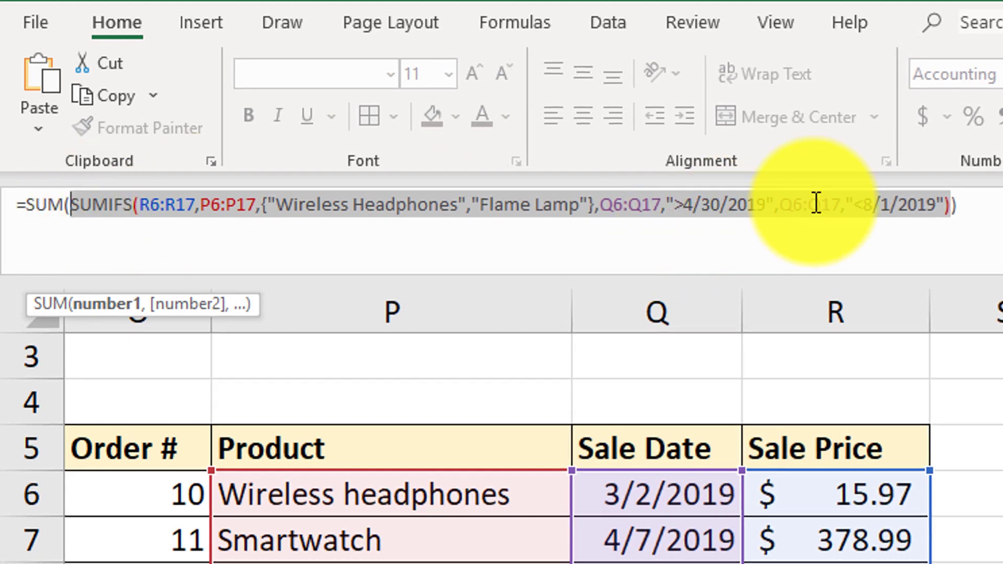
{"action": "left_click", "coordinate": [967, 208]}
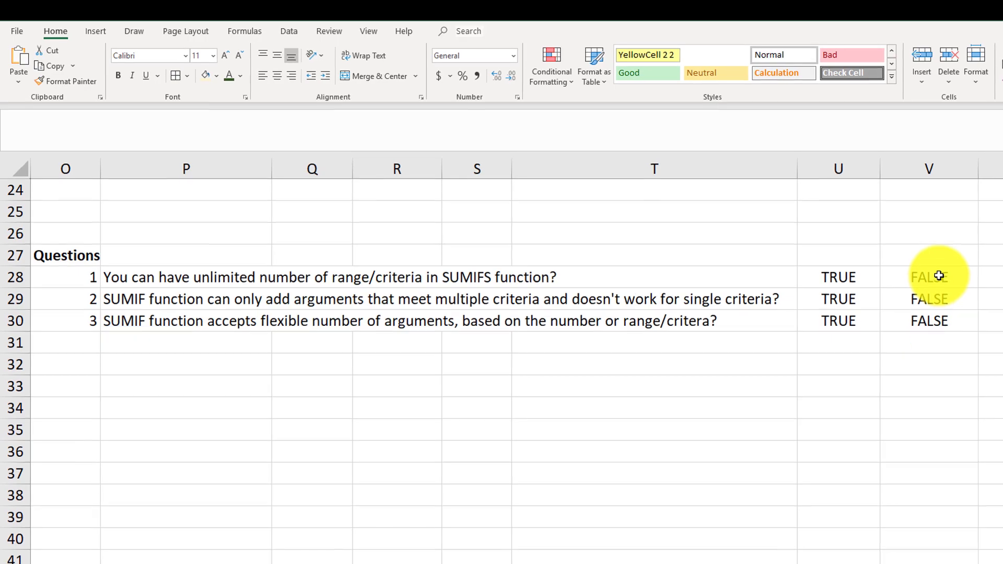
Mark FALSE in V28 as the answer to question 1 with a light green fill
{"action": "left_click", "coordinate": [939, 275]}
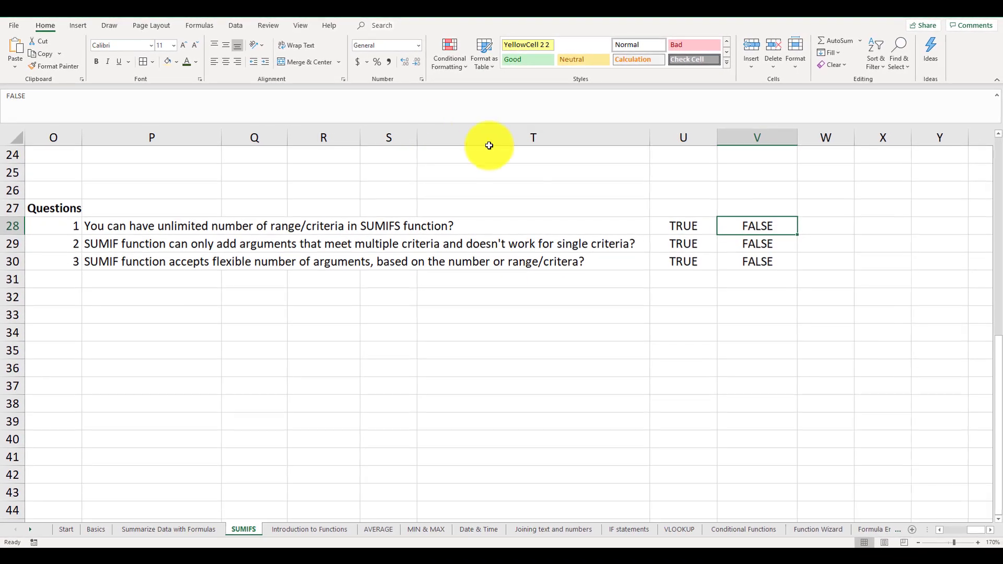
{"action": "left_click", "coordinate": [177, 62]}
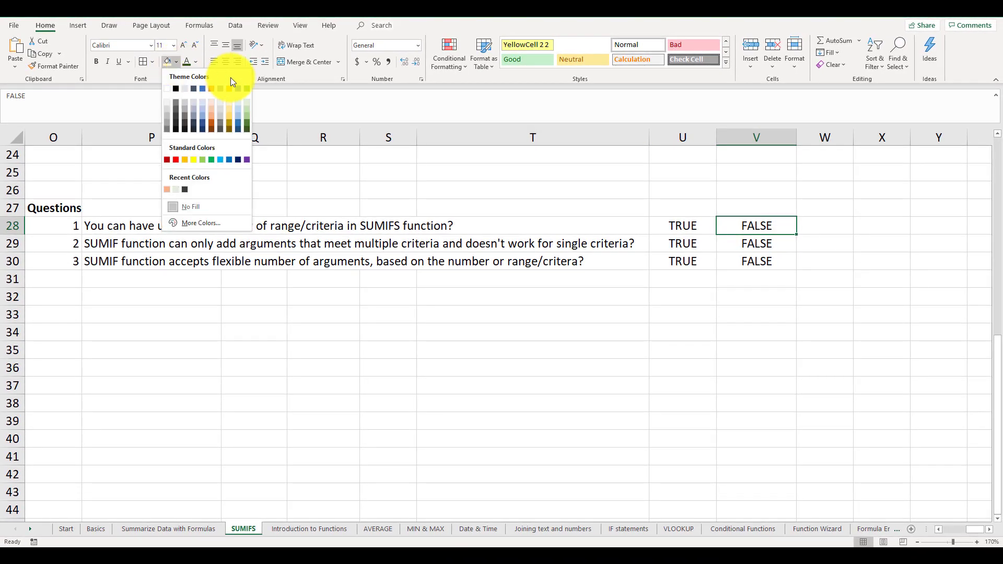
{"action": "left_click", "coordinate": [246, 101]}
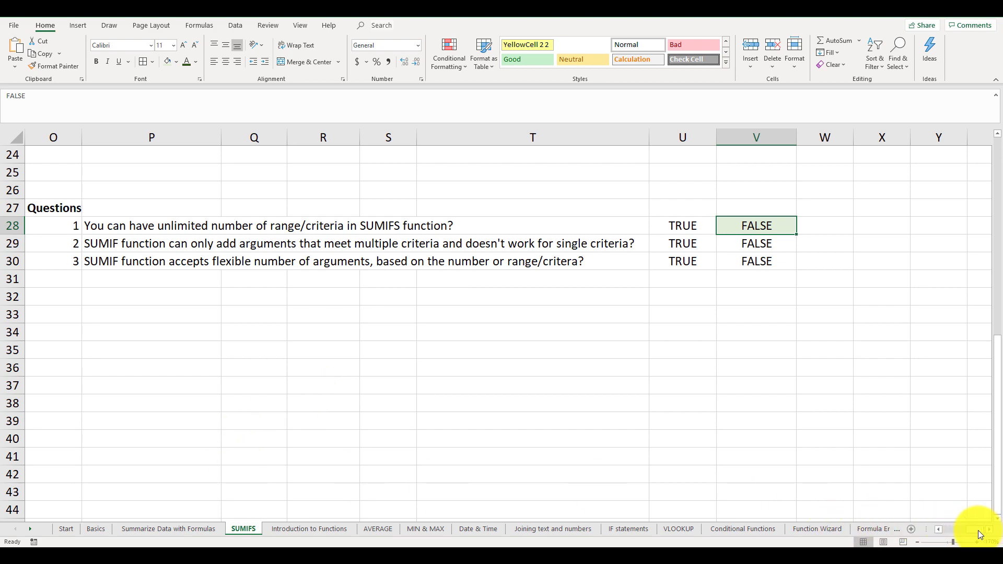
Examine the SUMIFS syntax diagram, highlighting the required arguments sum_range, criteria_range1 and criteria1
{"action": "left_click_drag", "start_coordinate": [978, 531], "coordinate": [952, 534]}
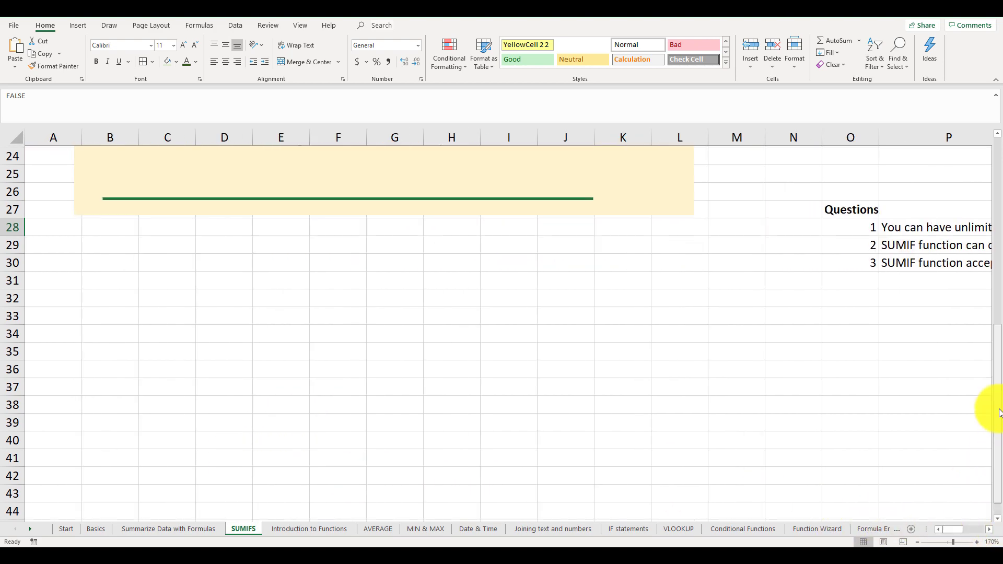
{"action": "left_click_drag", "start_coordinate": [995, 470], "coordinate": [995, 300]}
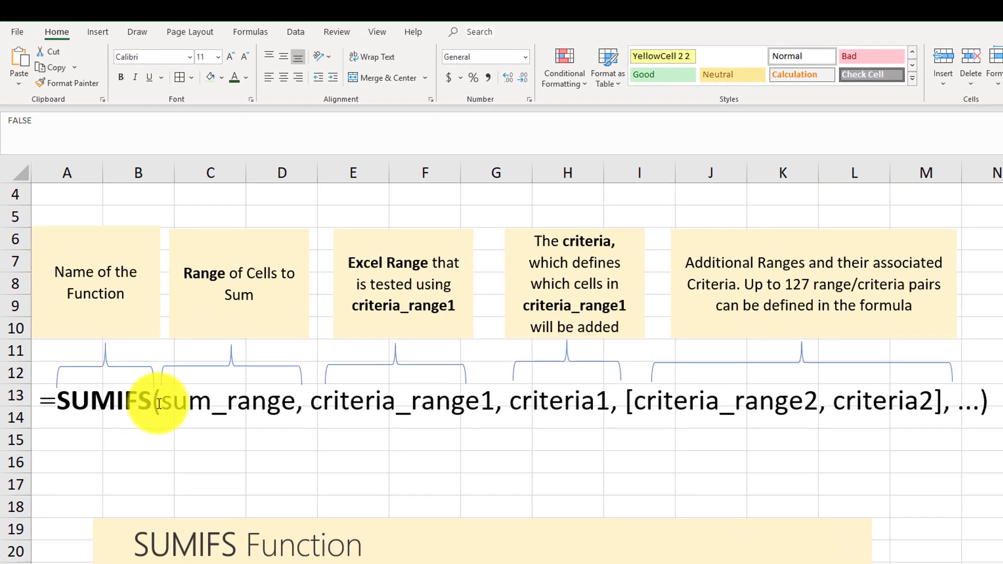
{"action": "left_click_drag", "start_coordinate": [161, 404], "coordinate": [580, 403]}
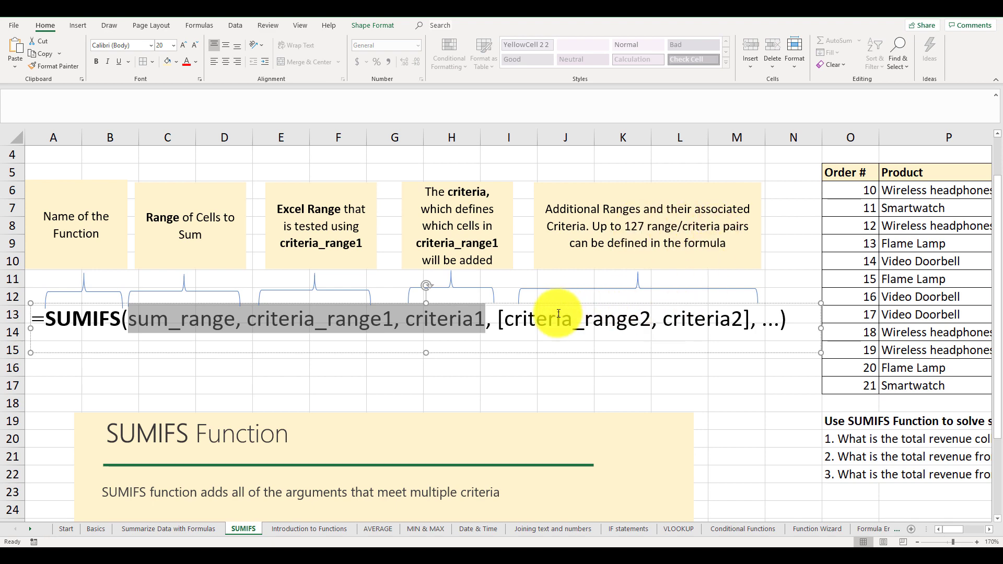
Mark FALSE in V29 with a light green fill for question 2, and select TRUE in U30 for question 3
{"action": "scroll", "coordinate": [999, 374], "scroll_direction": "down", "scroll_amount": 3}
{"action": "scroll", "coordinate": [985, 533], "scroll_direction": "right", "scroll_amount": 5}
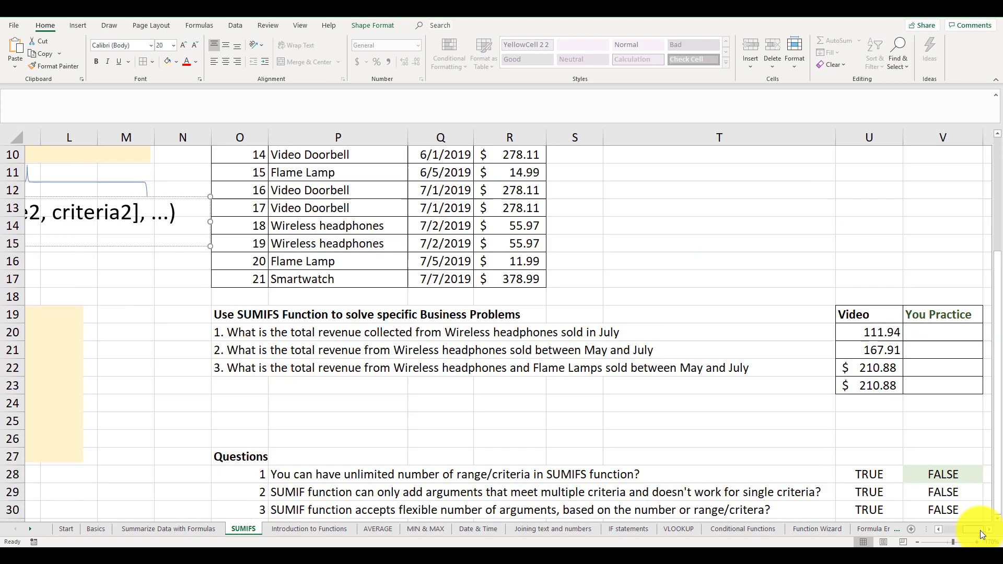
{"action": "left_click", "coordinate": [996, 525]}
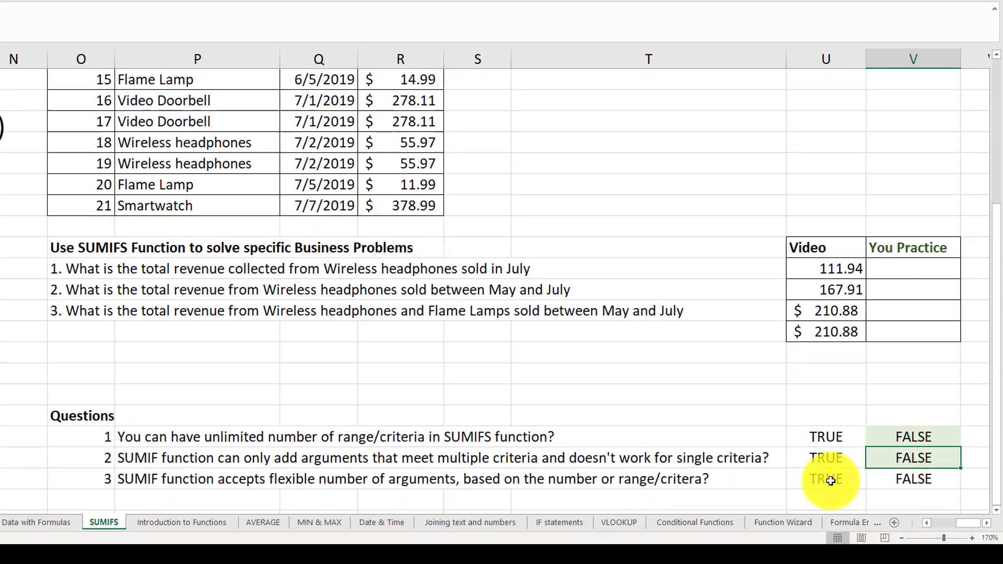
{"action": "left_click", "coordinate": [831, 480]}
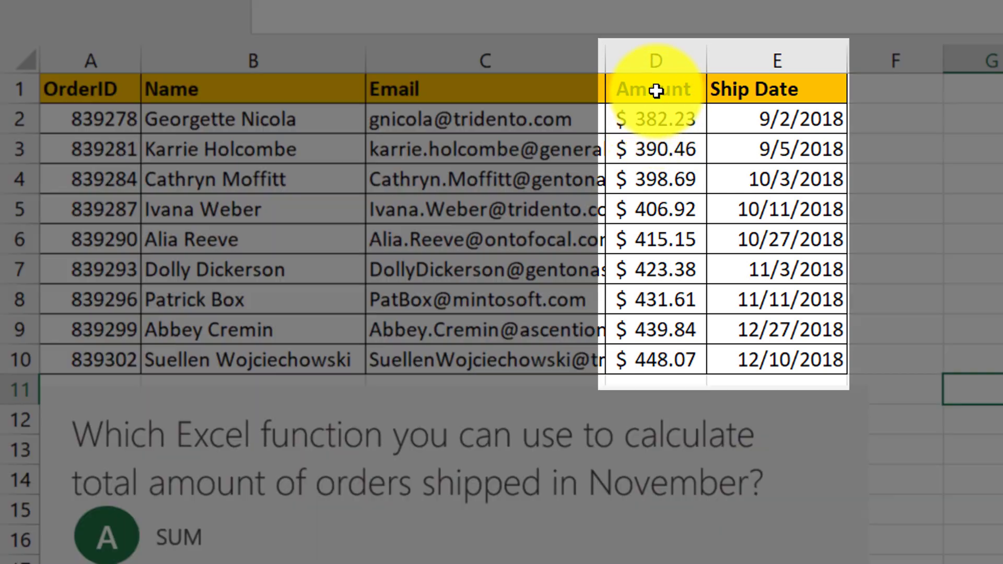
Examine the Amount column and the November shipments D7:E8 in Excel.Test.Questions.for.Ebook.xlsx, and try starting a SUM formula in an empty cell
{"action": "left_click_drag", "start_coordinate": [656, 91], "coordinate": [667, 346]}
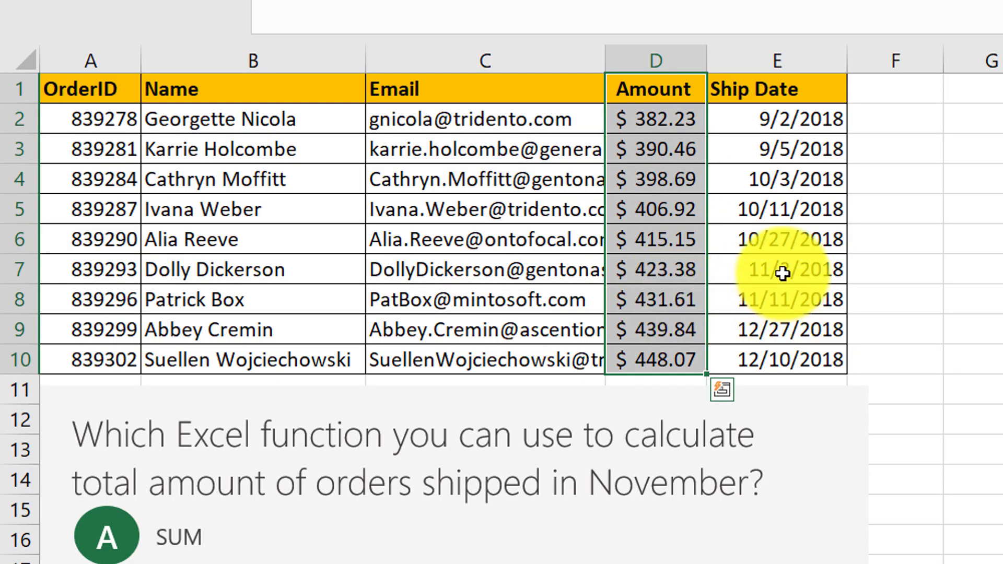
{"action": "left_click_drag", "start_coordinate": [782, 272], "coordinate": [683, 297]}
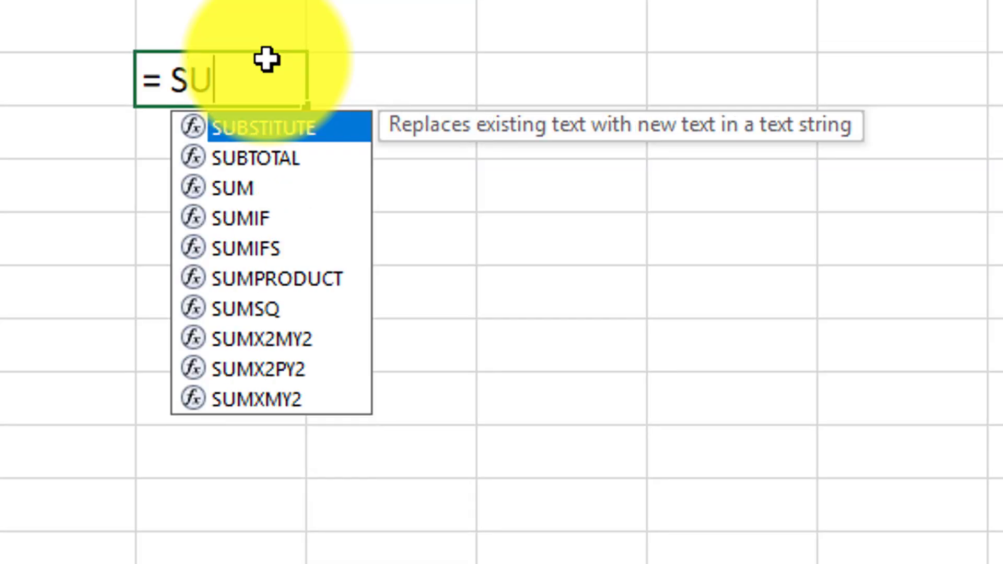
{"action": "type", "text": "M("}
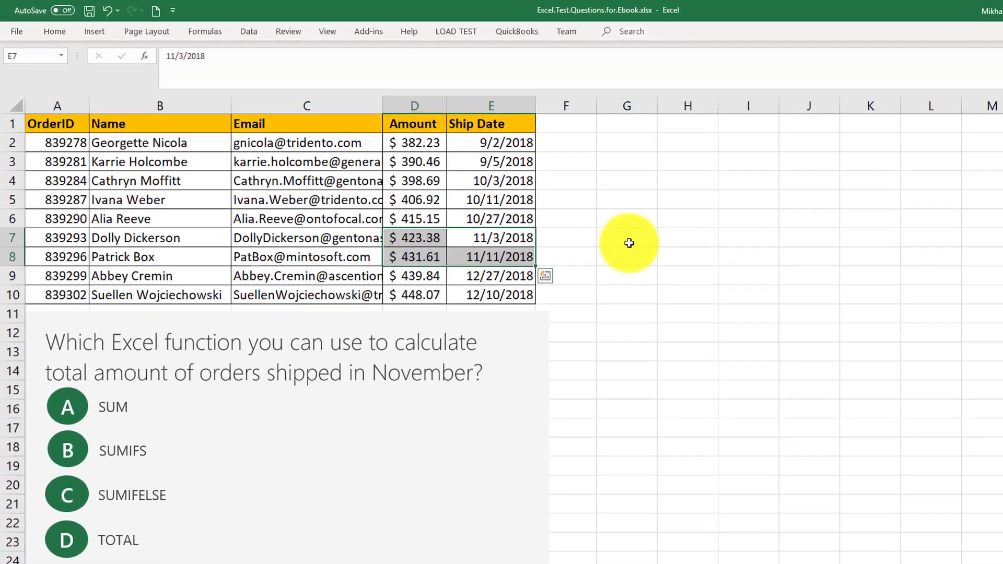
Begin a SUMIFS formula in G7 with the amounts D2:D10 as the sum range
{"action": "left_click", "coordinate": [517, 196]}
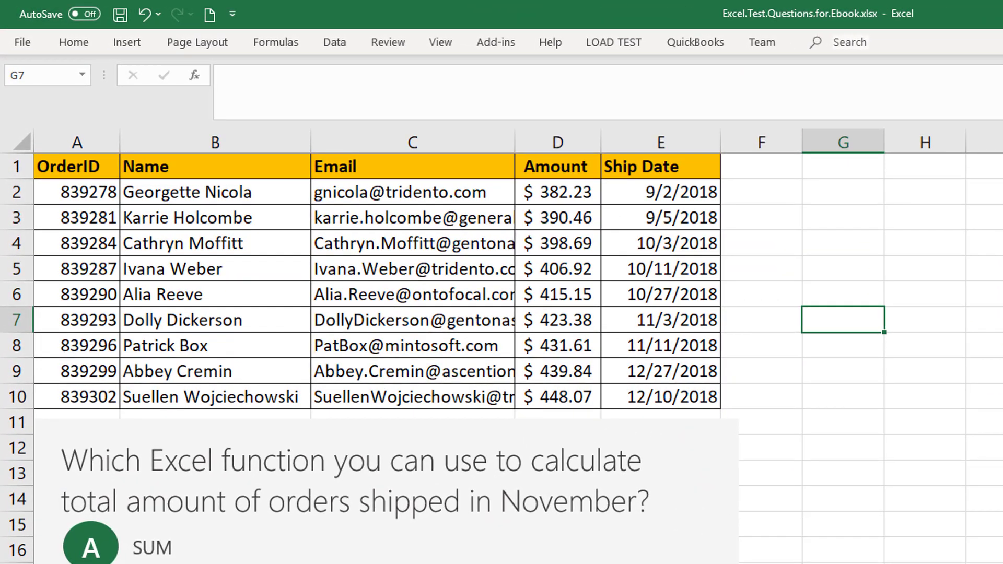
{"action": "type", "text": "=SUMI"}
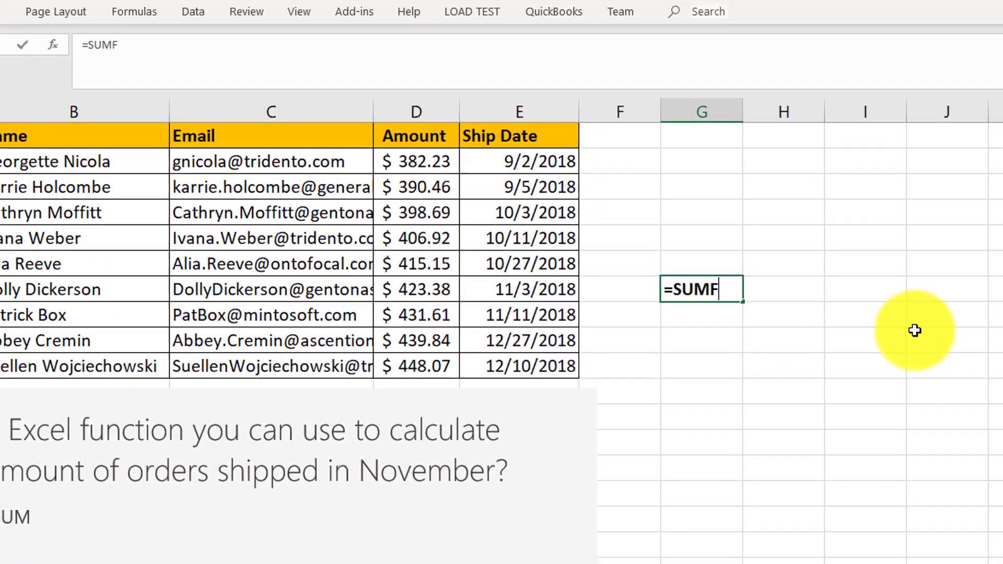
{"action": "type", "text": "FS"}
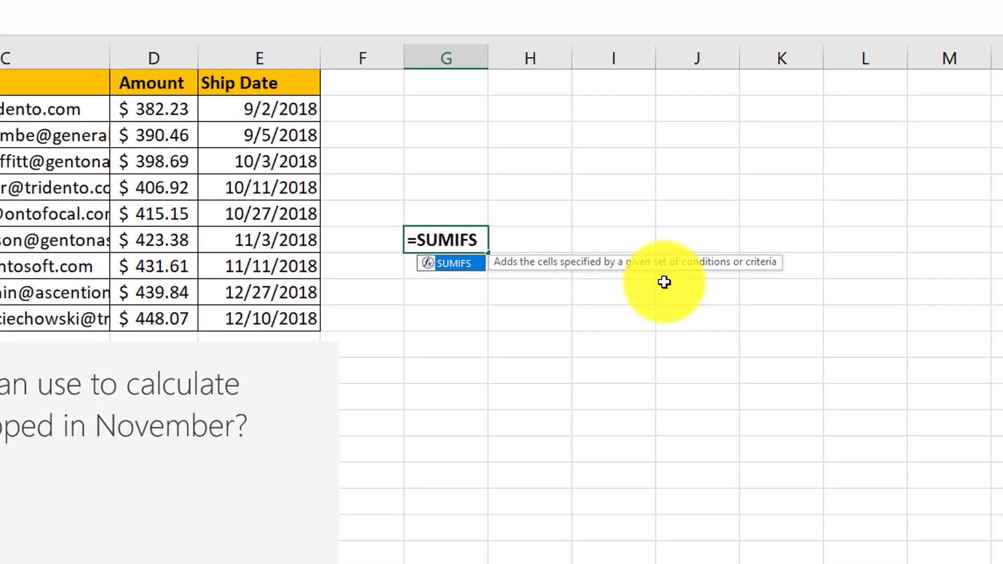
{"action": "type", "text": "("}
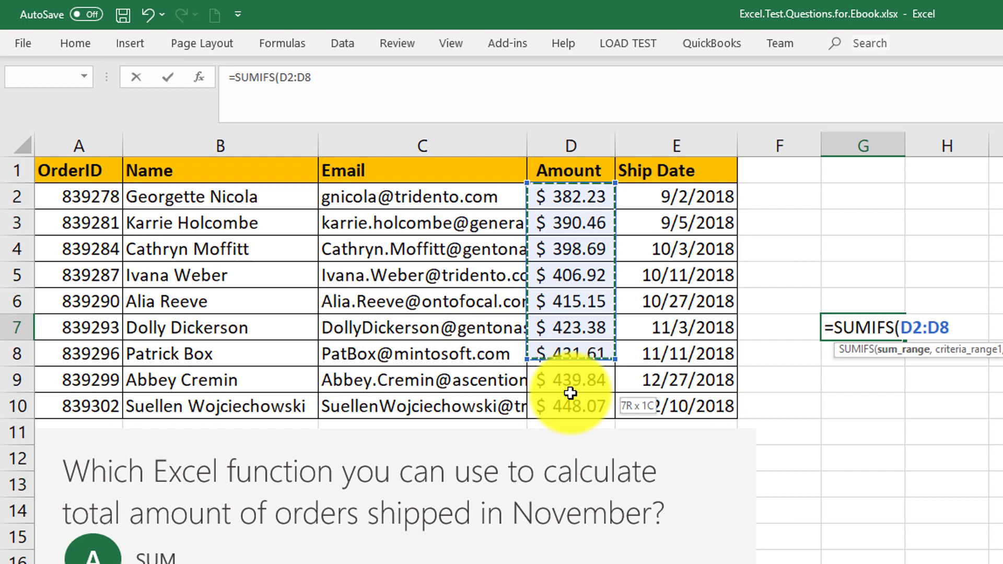
{"action": "left_click_drag", "start_coordinate": [570, 393], "coordinate": [567, 406]}
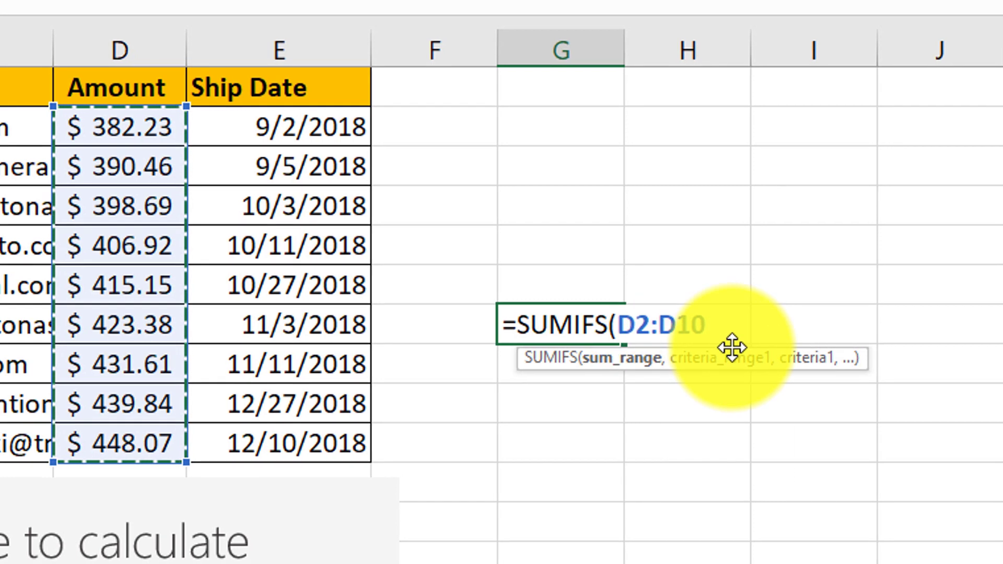
Add the ship dates E2:E10 as the first criteria range of the G7 formula with the criterion ">10/31/2018"
{"action": "type", "text": ","}
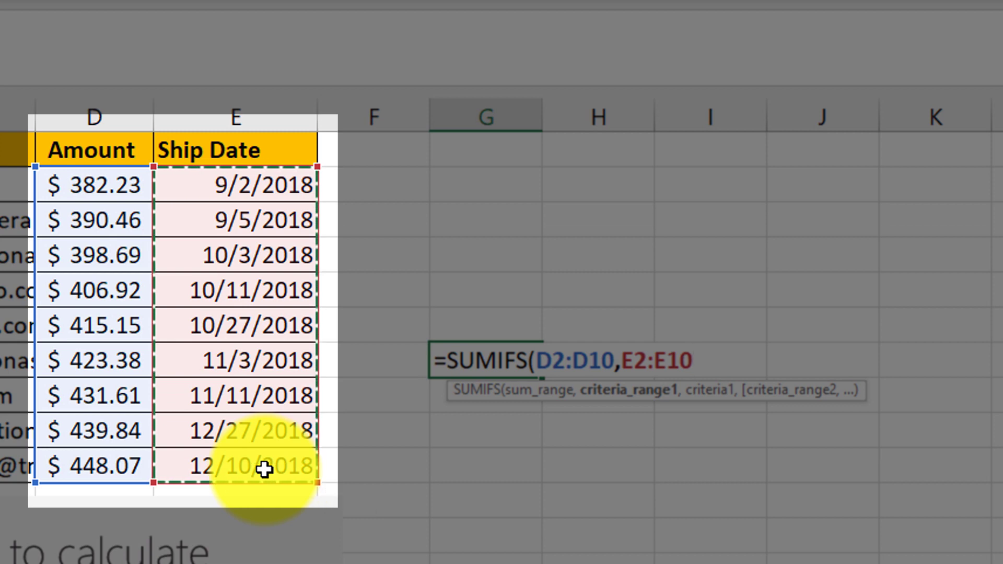
{"action": "type", "text": ","}
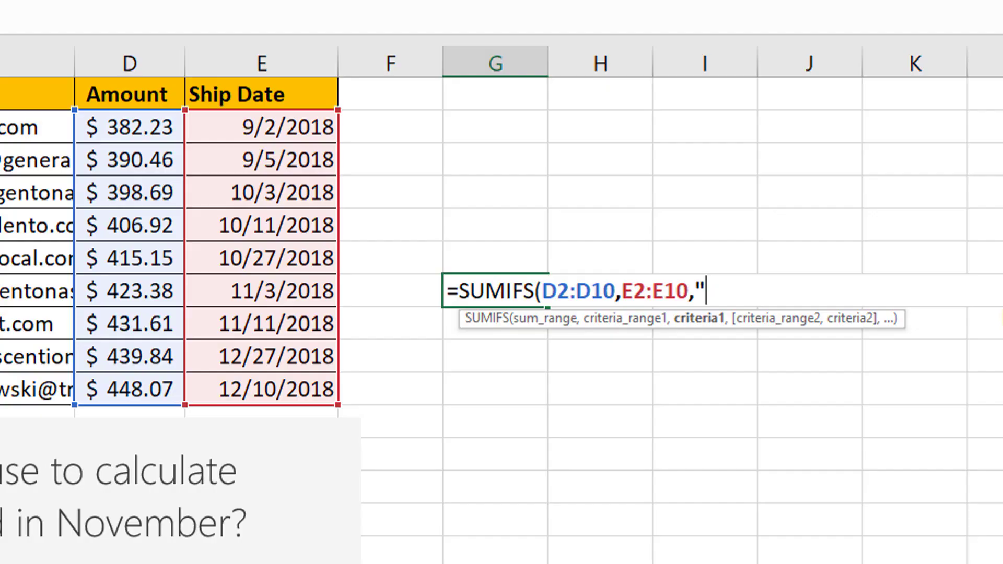
{"action": "type", "text": "10/3"}
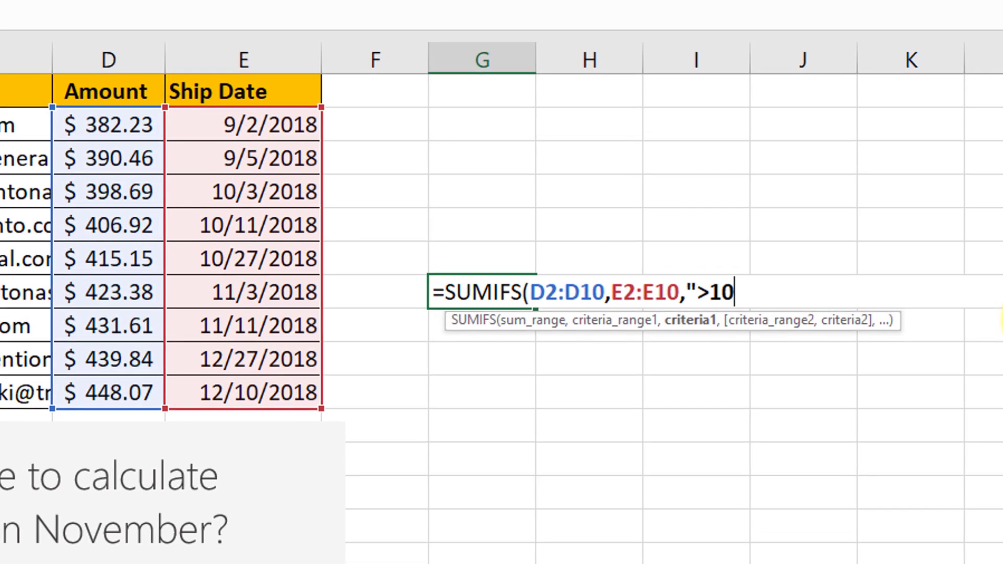
{"action": "type", "text": "1/2018"}
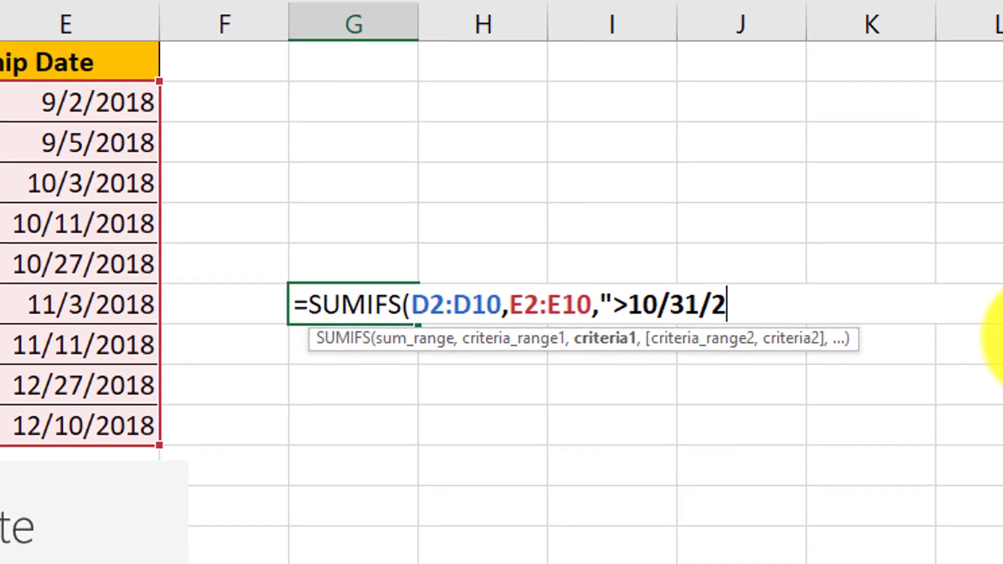
{"action": "type", "text": "\","}
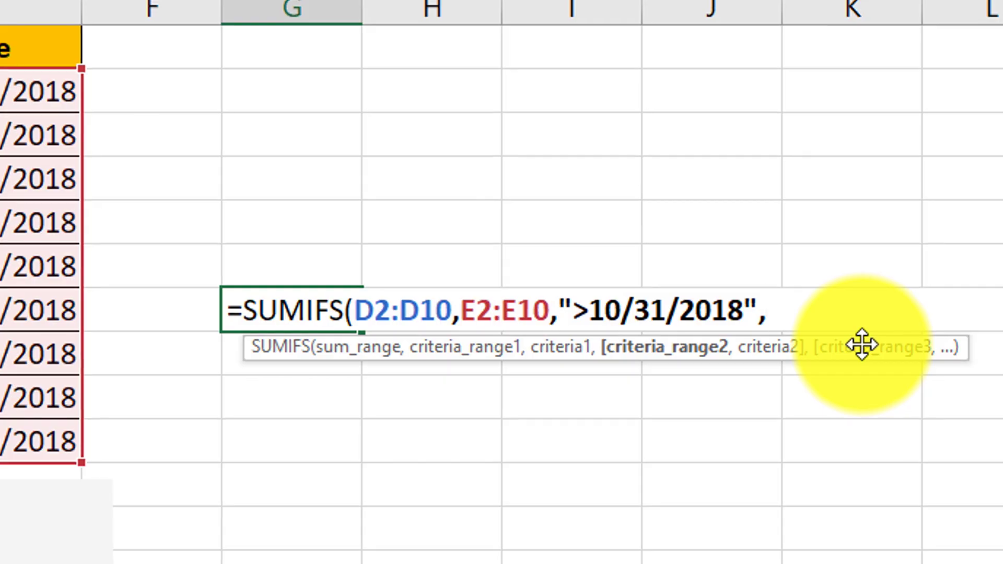
Complete the G7 formula with criteria range E2:E10 and "<12/1/2018", commit it, and check the November amounts in D7:D8
{"action": "left_click_drag", "start_coordinate": [8, 60], "coordinate": [8, 434]}
{"action": "type", "text": ","}
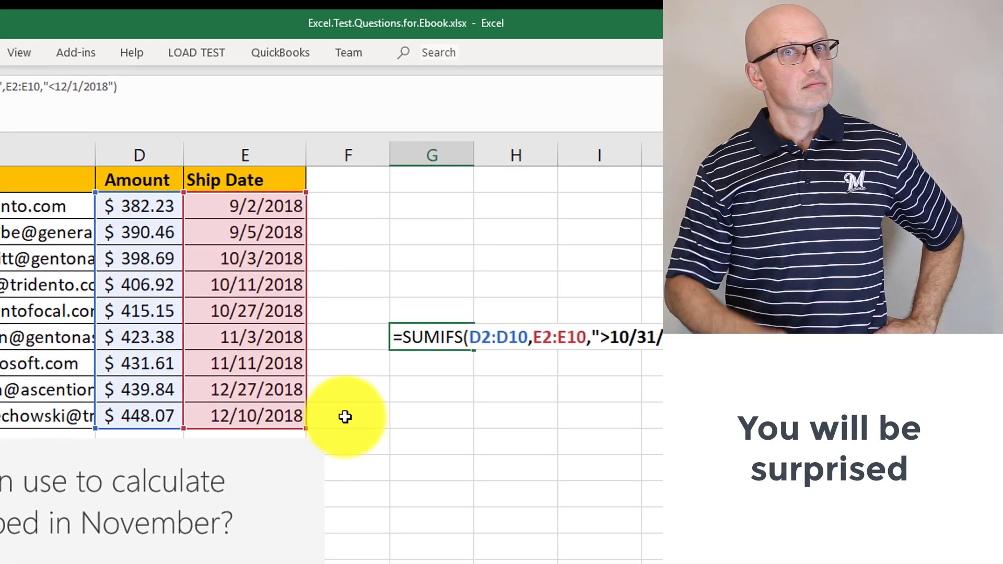
{"action": "key", "text": "Return"}
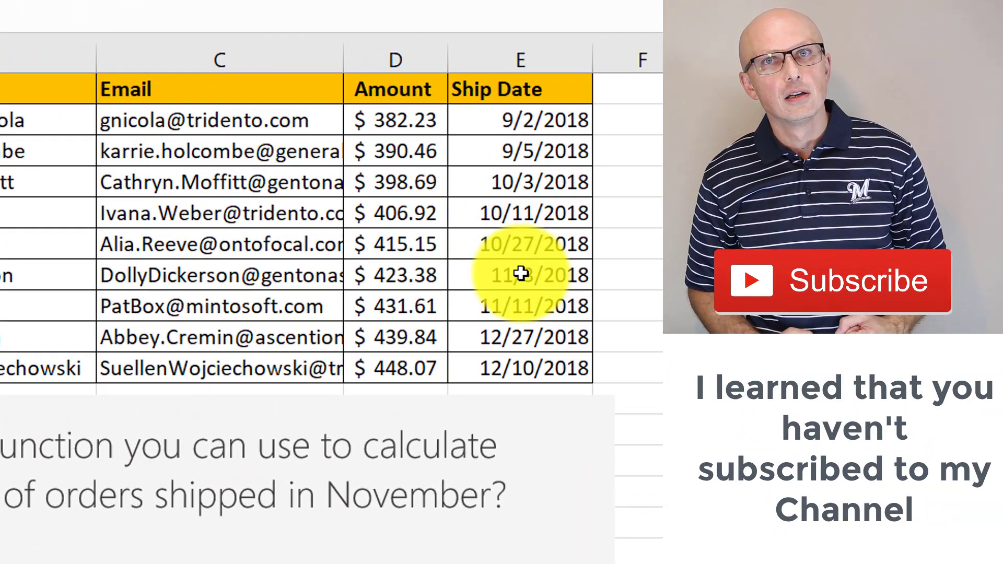
{"action": "left_click_drag", "start_coordinate": [509, 235], "coordinate": [510, 261]}
{"action": "left_click_drag", "start_coordinate": [414, 316], "coordinate": [414, 330]}
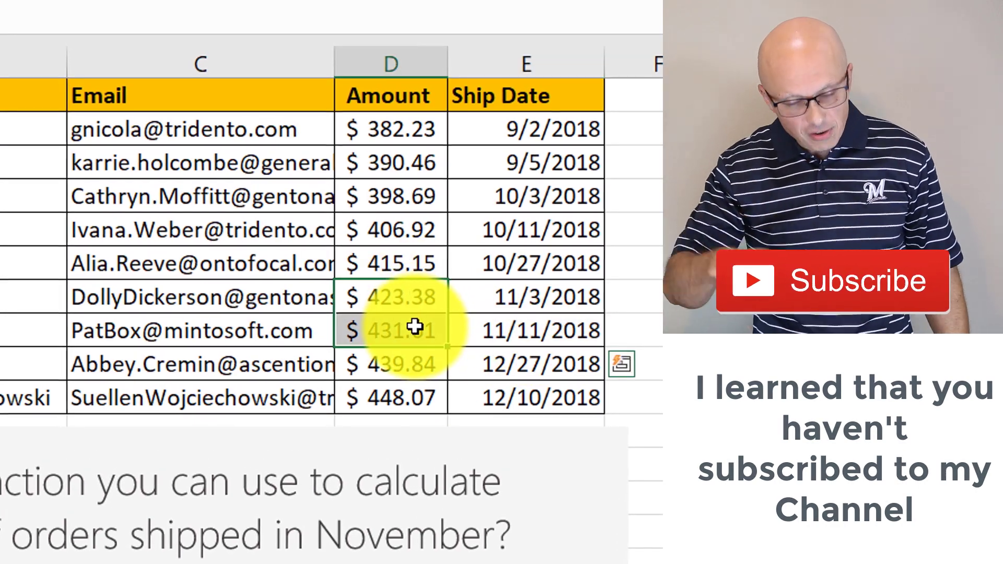